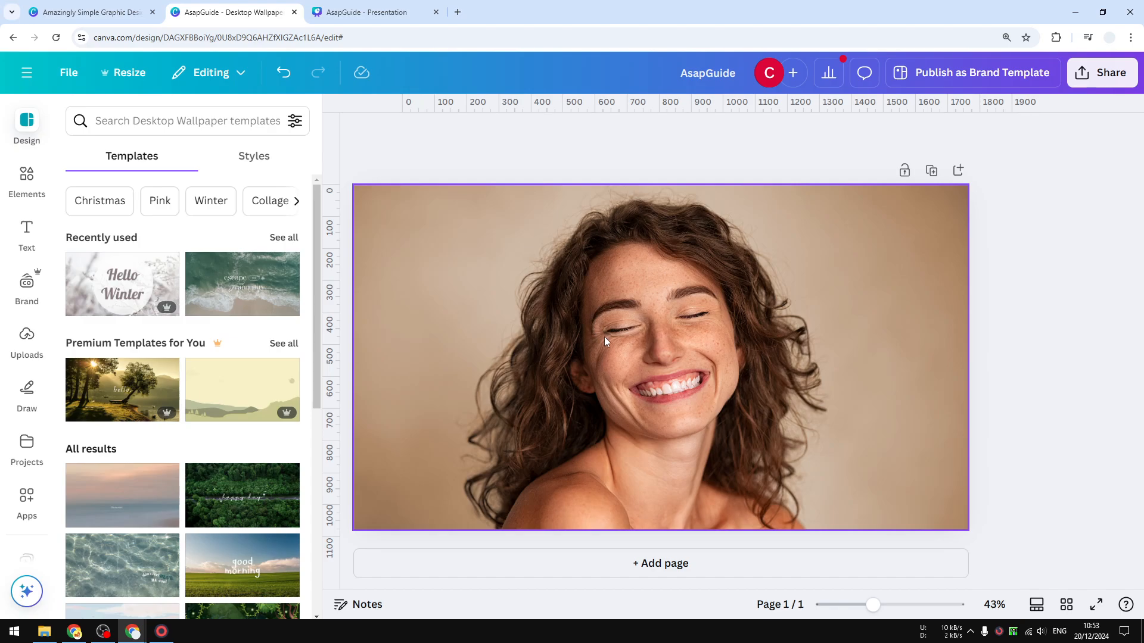
Duplicate the portrait photo and align the copy exactly over the original so it fills the page
left_click(649, 291)
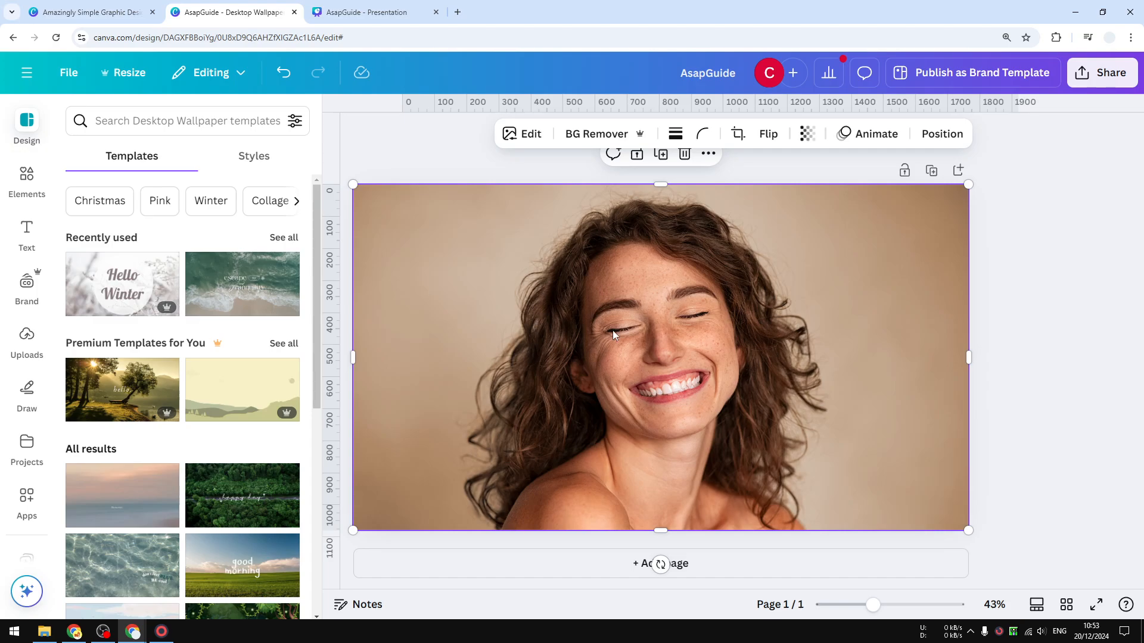
left_click(709, 156)
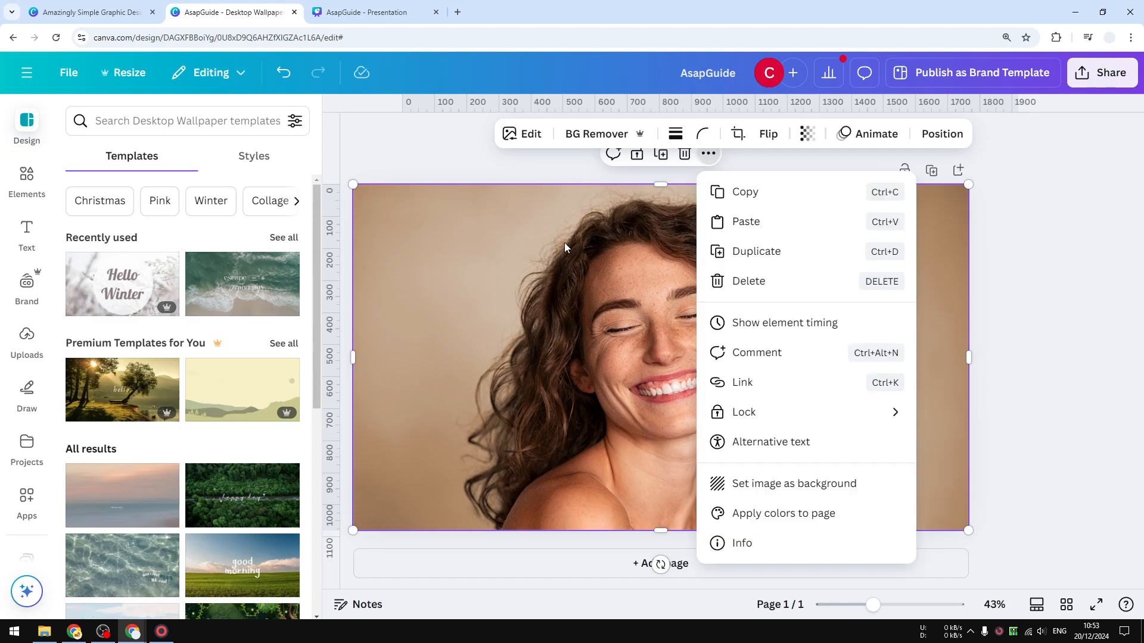
right_click(601, 252)
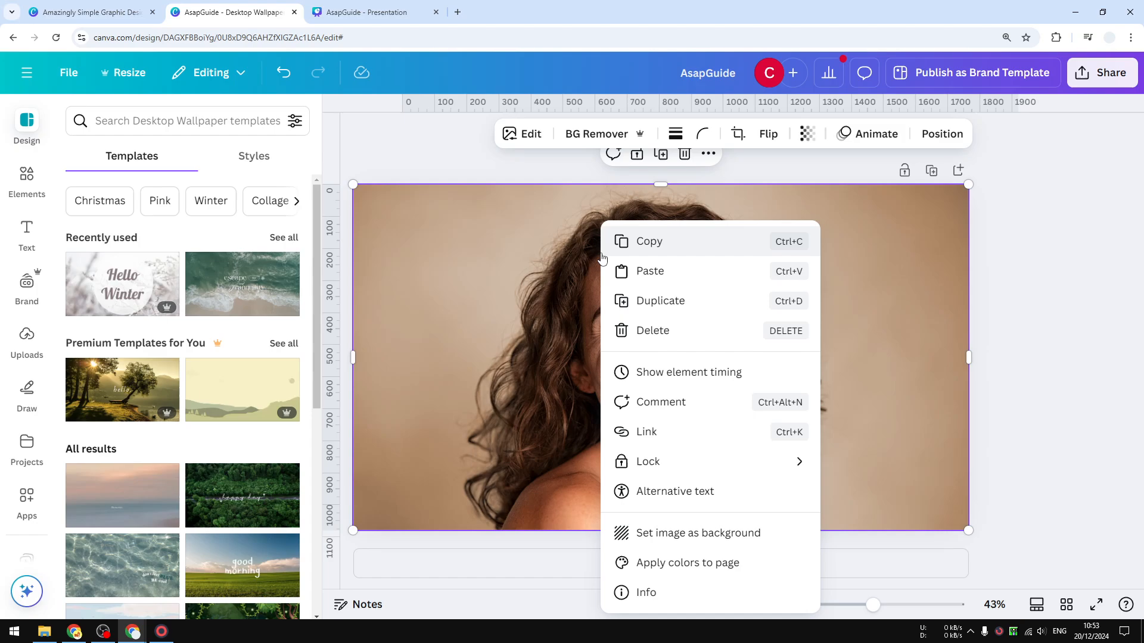
left_click(704, 301)
mouse_move(768, 319)
left_mouse_down()
mouse_move(811, 313)
mouse_move(807, 334)
mouse_move(779, 268)
mouse_move(764, 328)
mouse_move(768, 309)
left_mouse_up()
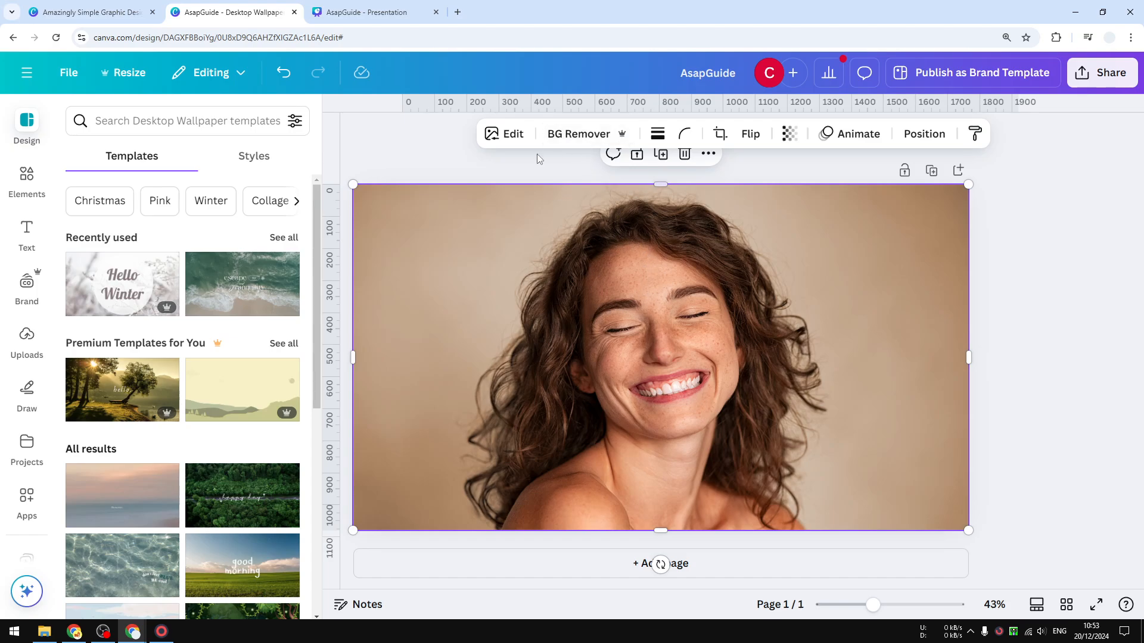
Open Magic Grab for the duplicated photo
left_click(502, 134)
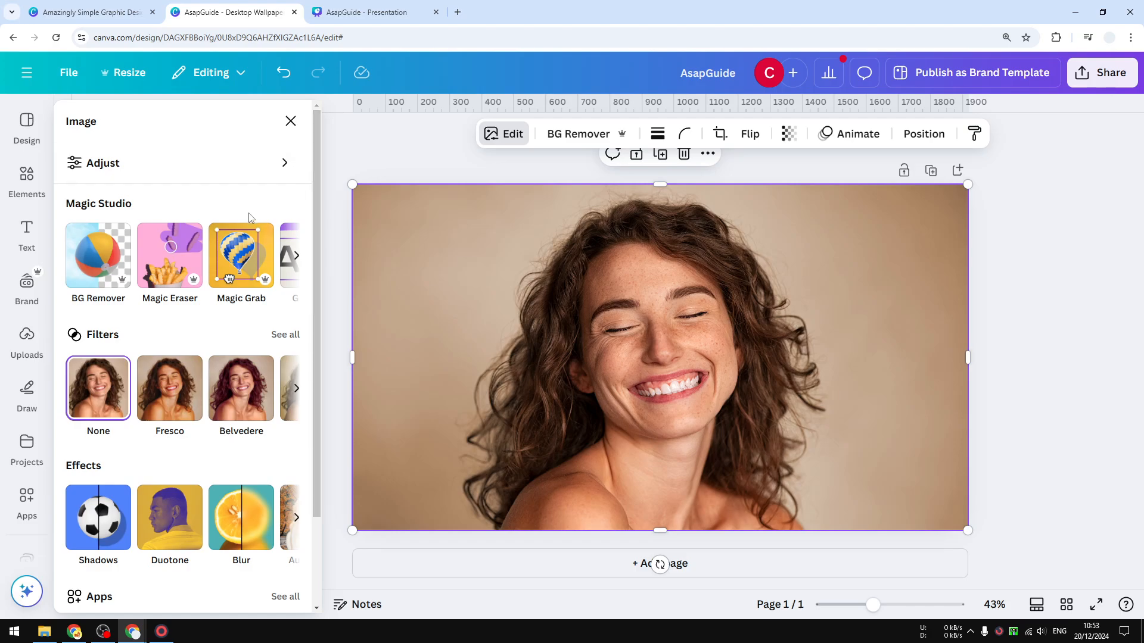
left_click(237, 256)
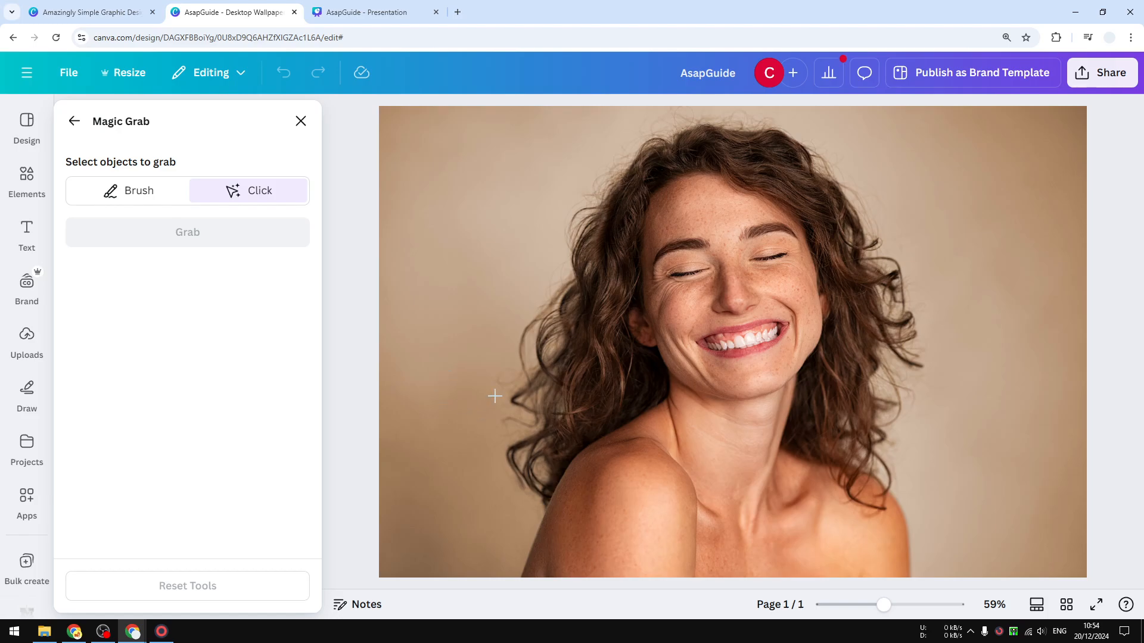
left_click(129, 192)
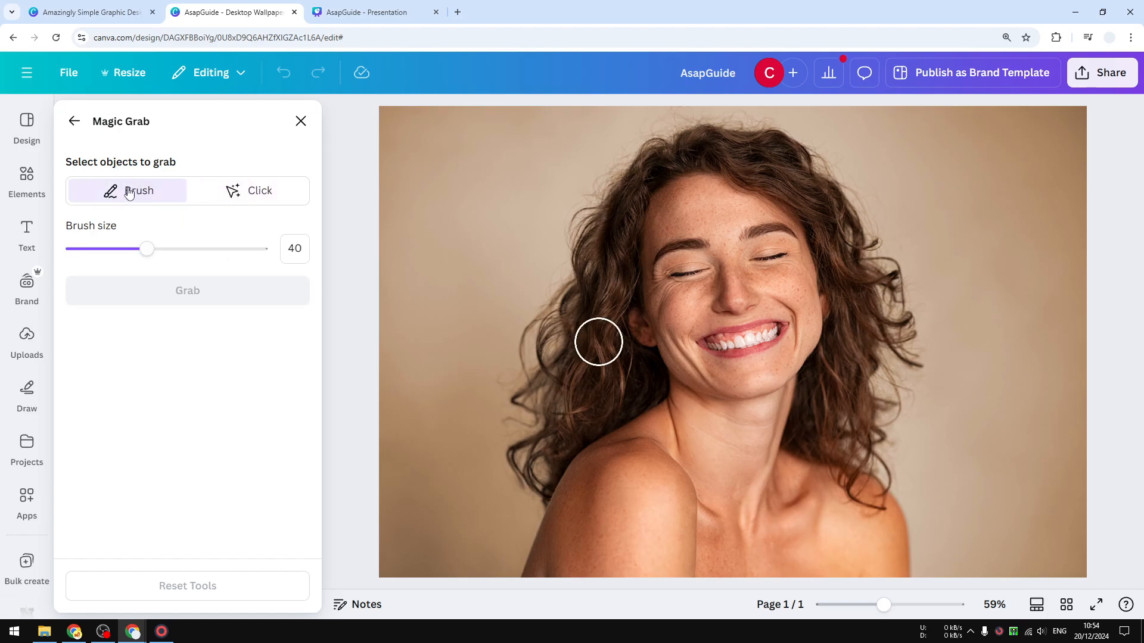
mouse_move(556, 434)
left_mouse_down()
mouse_move(663, 198)
mouse_move(661, 309)
mouse_move(703, 345)
mouse_move(775, 282)
mouse_move(824, 289)
mouse_move(796, 458)
left_mouse_up()
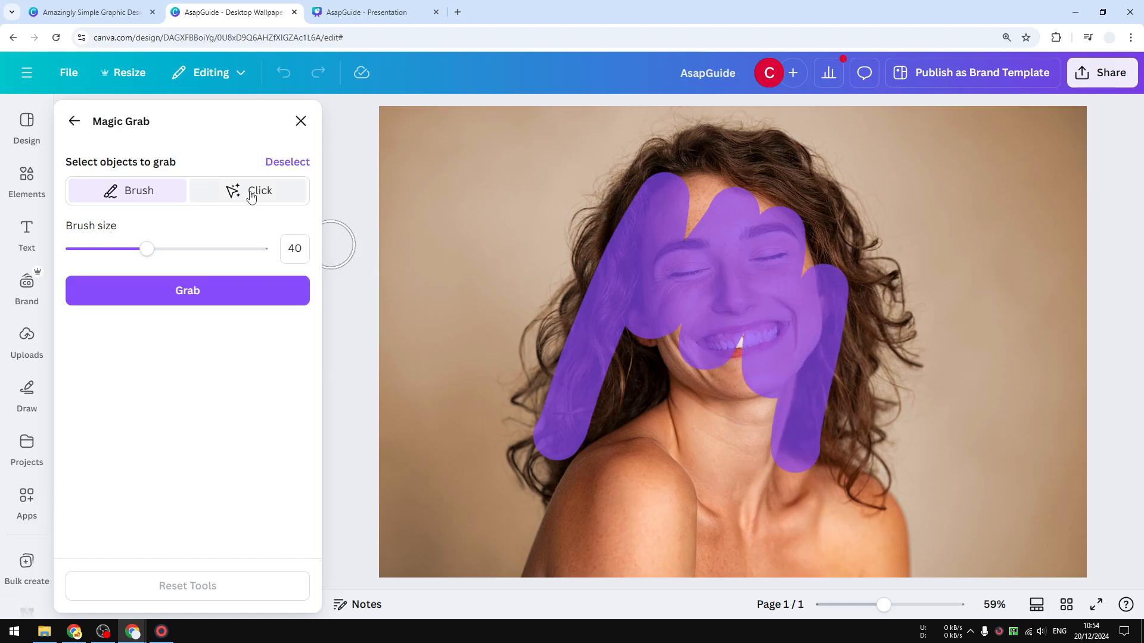
left_click(251, 194)
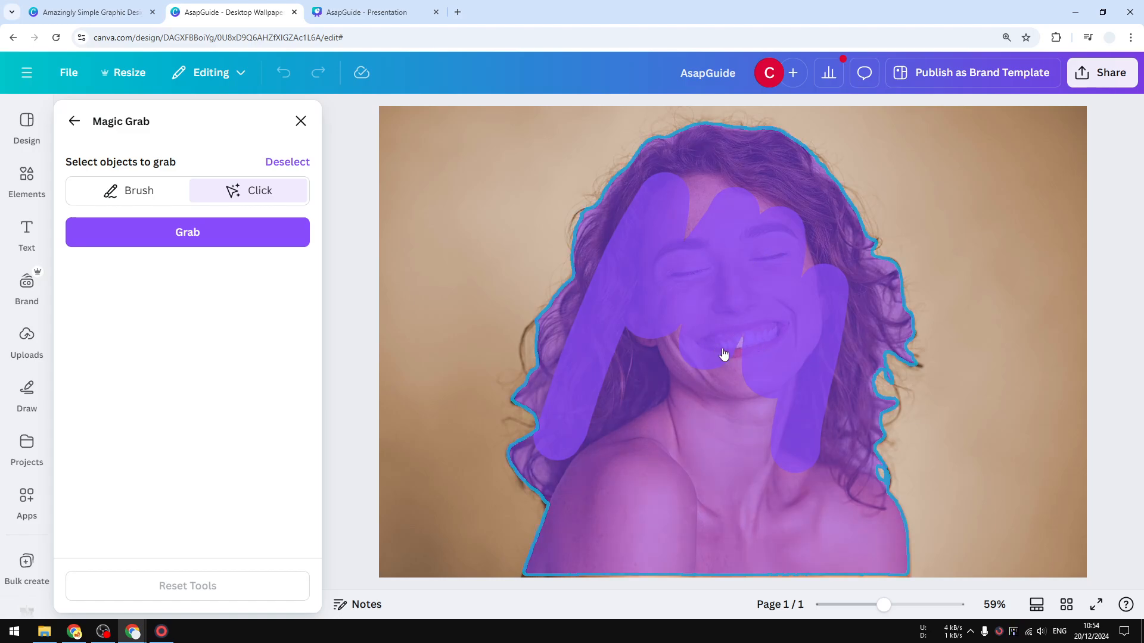
left_click(288, 163)
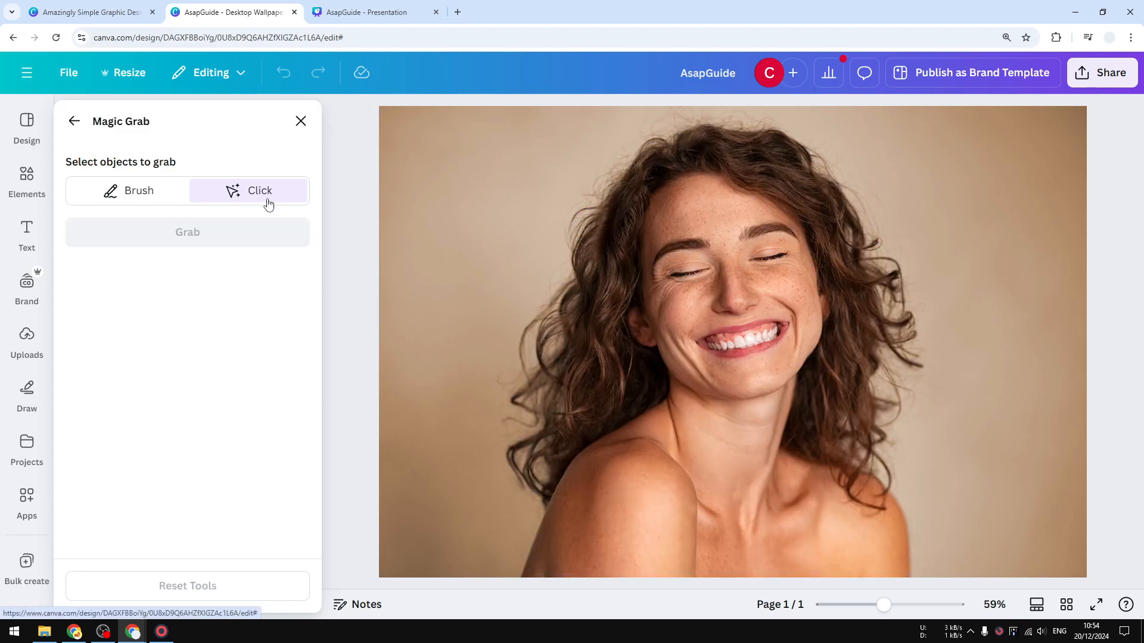
left_click(156, 195)
left_click(244, 195)
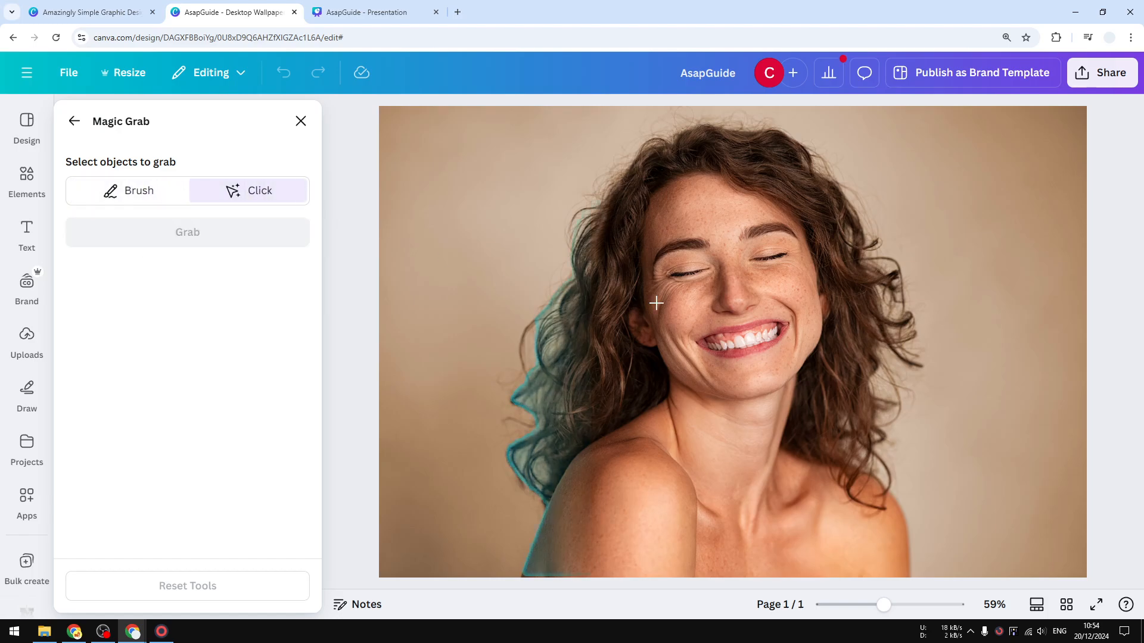
Select the whole woman with Magic Grab's Click mode and grab her as a separate element
left_click(726, 294)
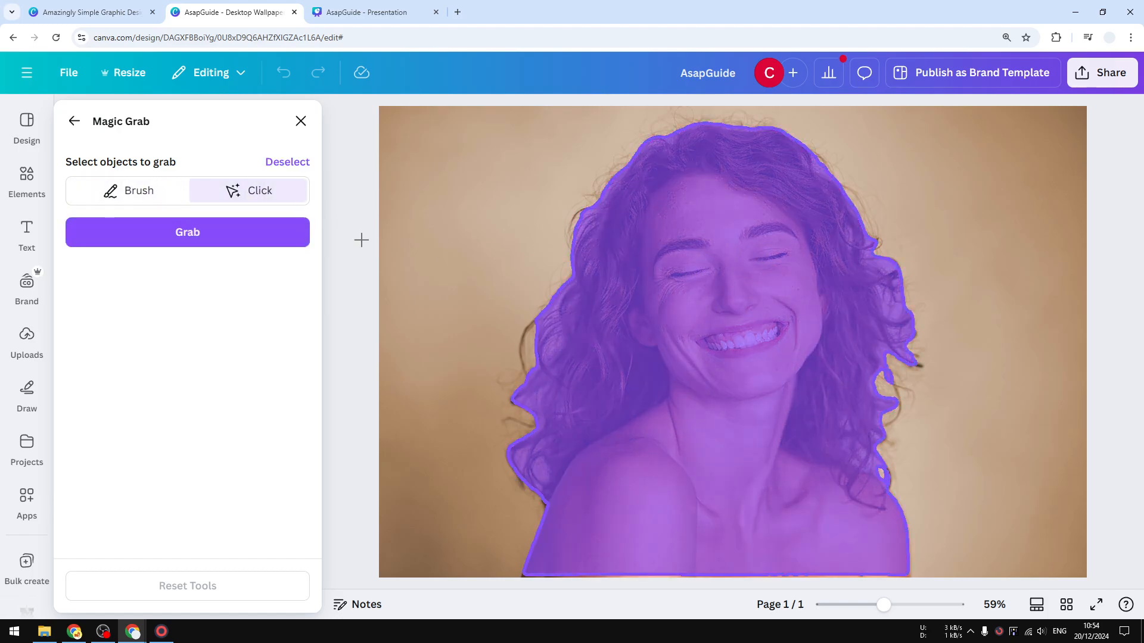
left_click(197, 243)
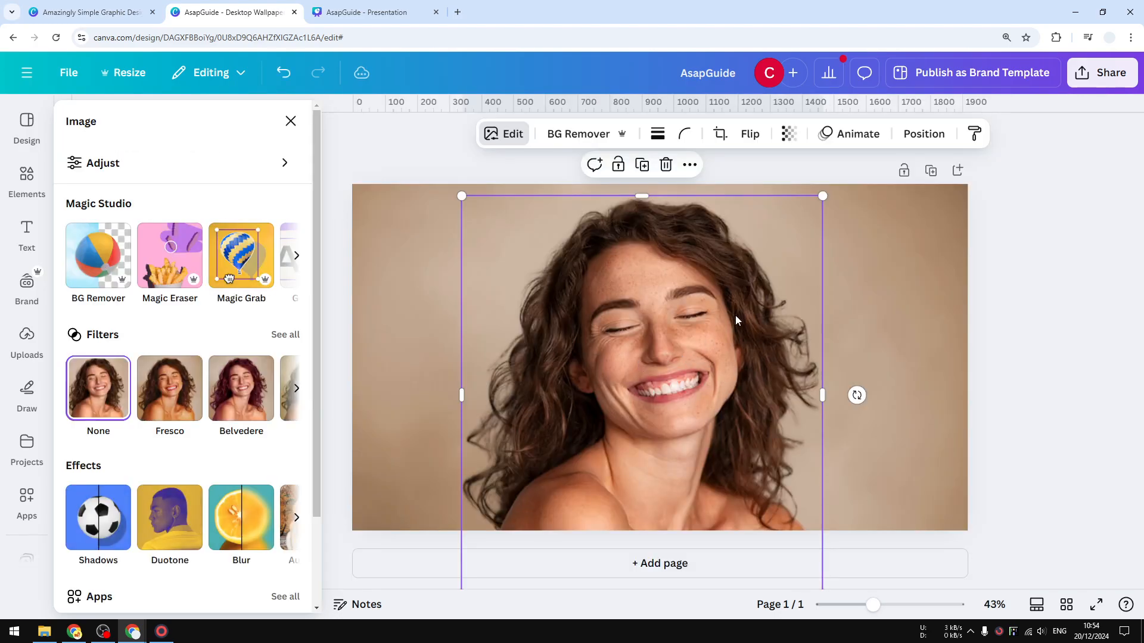
left_click_drag(646, 359, 600, 359)
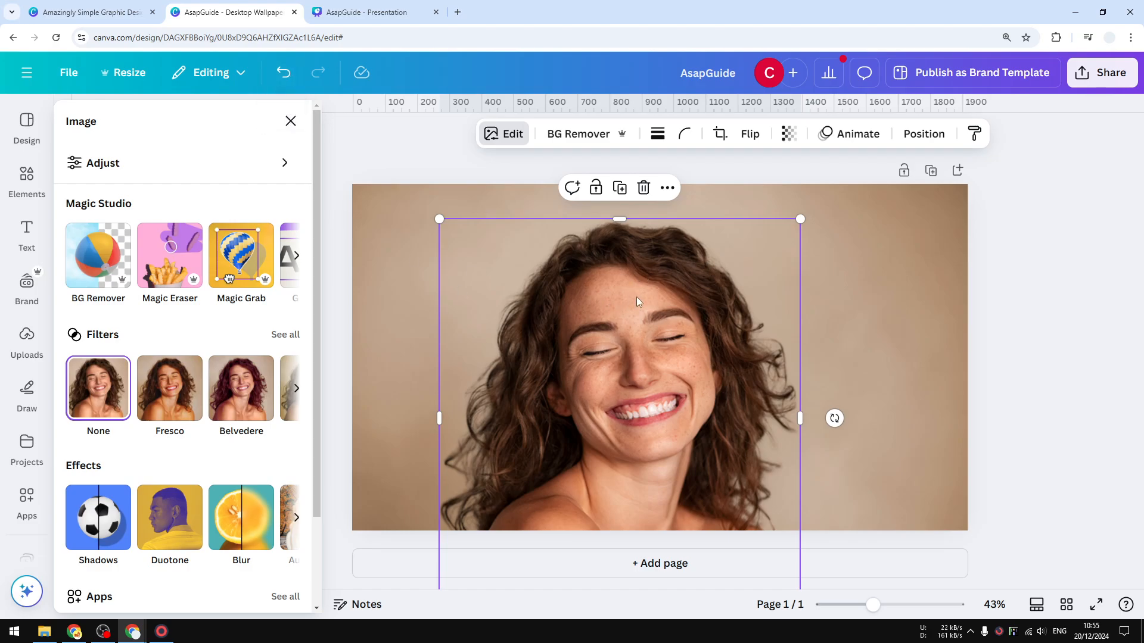
left_click(291, 74)
left_click(292, 75)
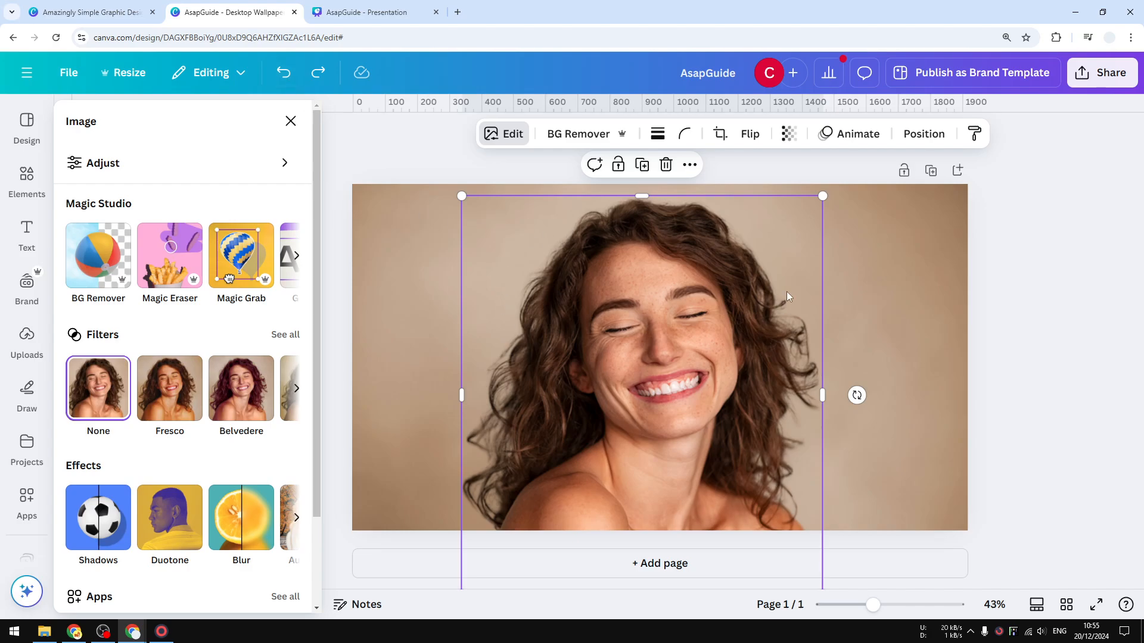
Delete the leftover background layer of the duplicated photo, keeping the cutout of the woman over the original
left_click(941, 252)
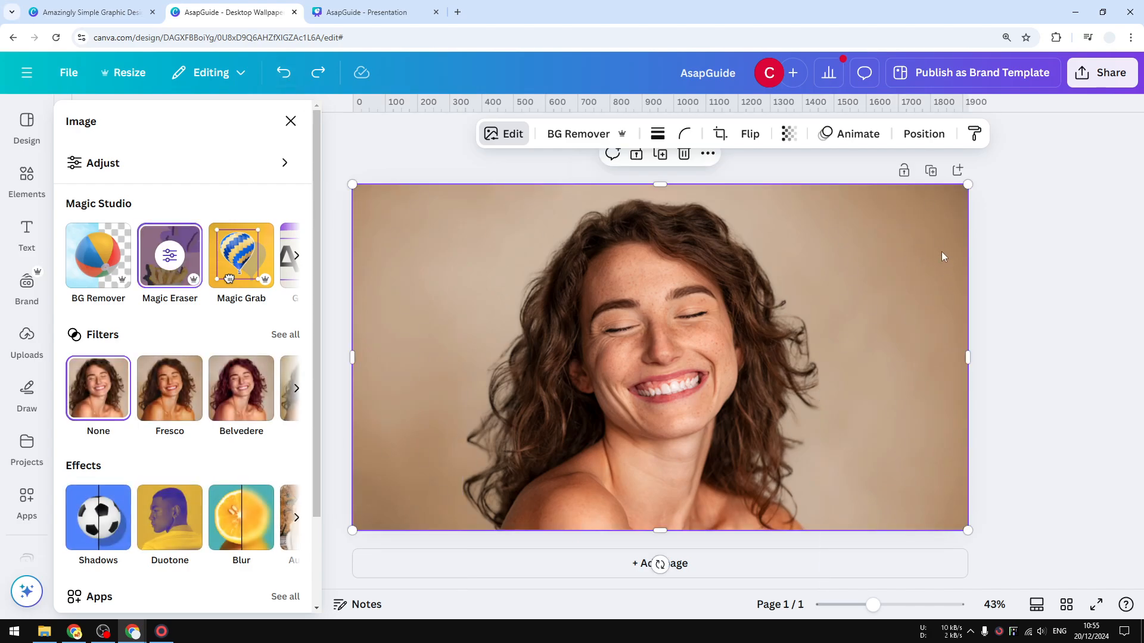
left_click(684, 153)
left_click(764, 361)
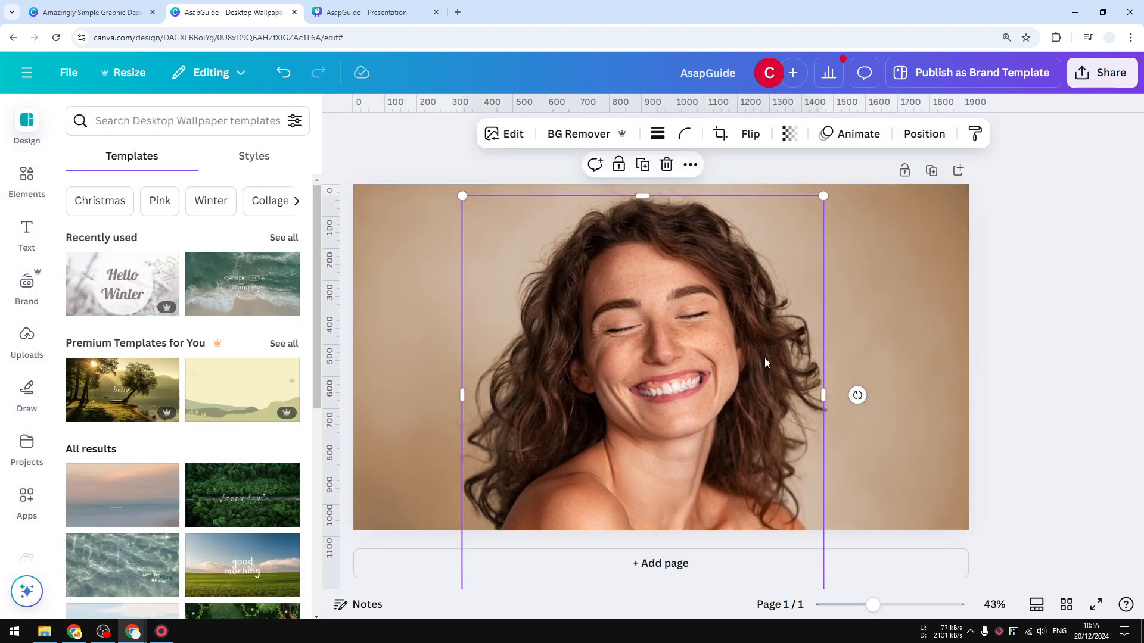
left_click_drag(676, 352, 899, 361)
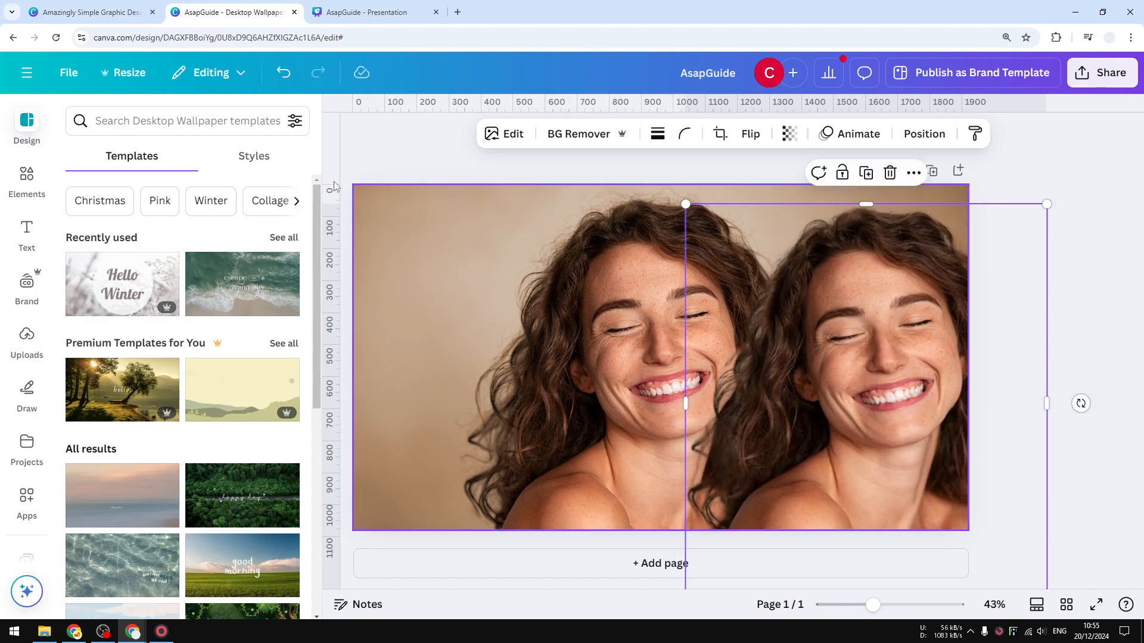
left_click(282, 74)
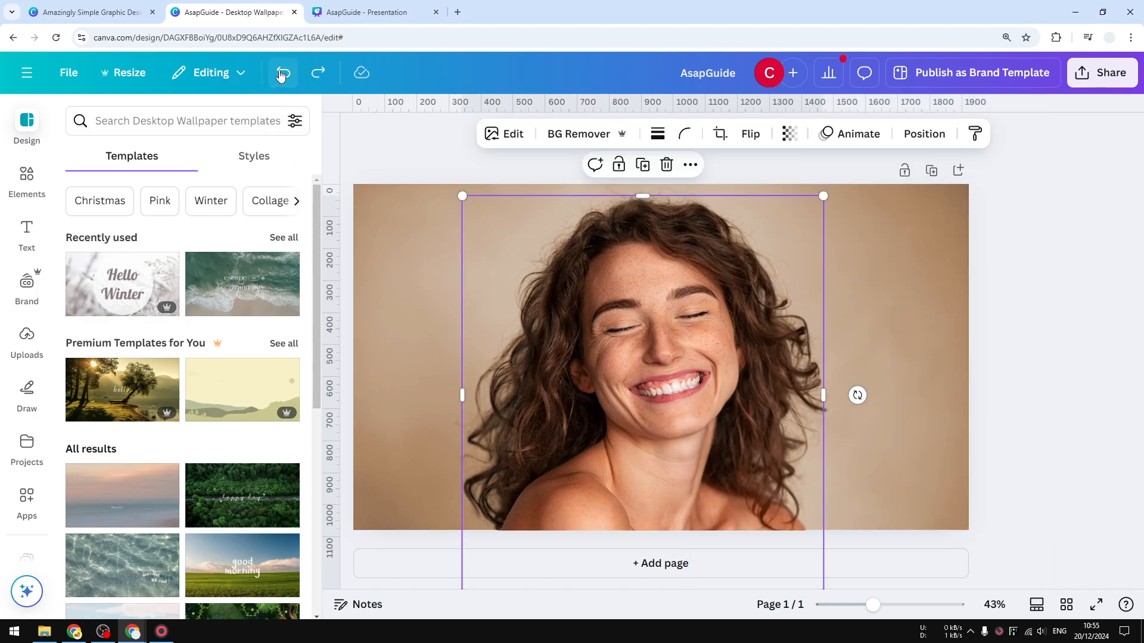
left_click(905, 306)
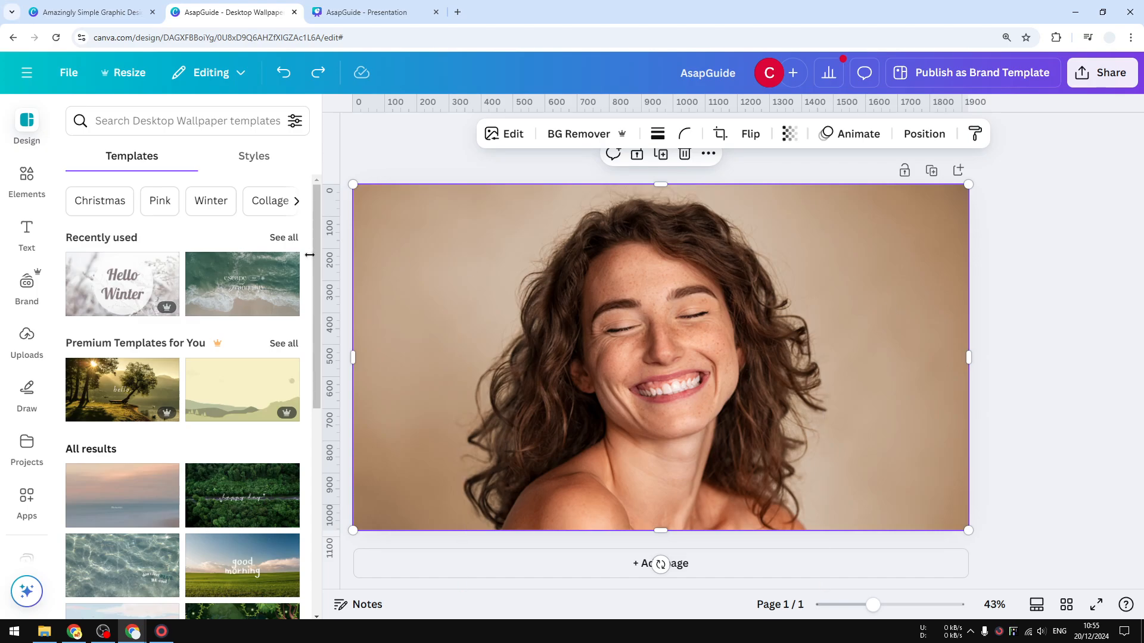
Add a heading to the page with the text SMILE
left_click(26, 233)
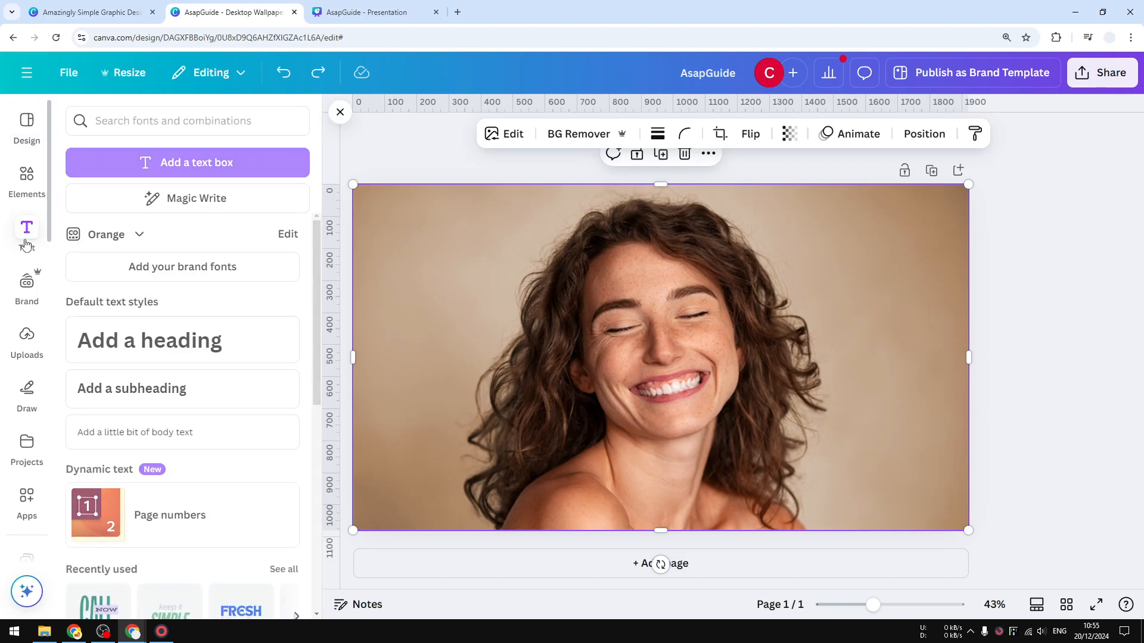
left_click(170, 337)
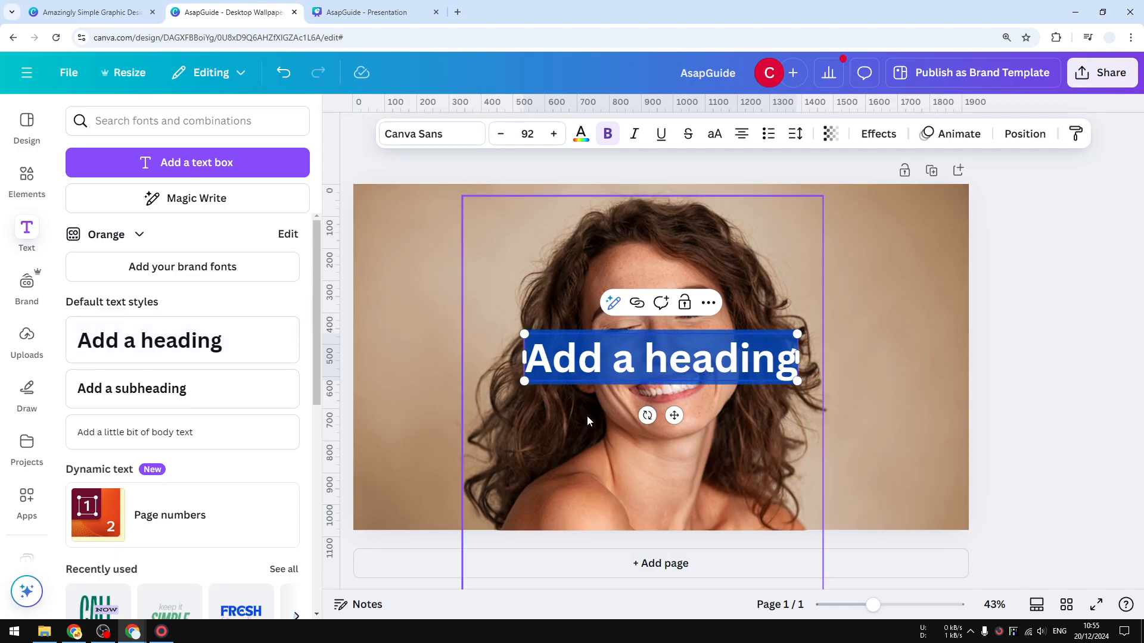
type("SMILE")
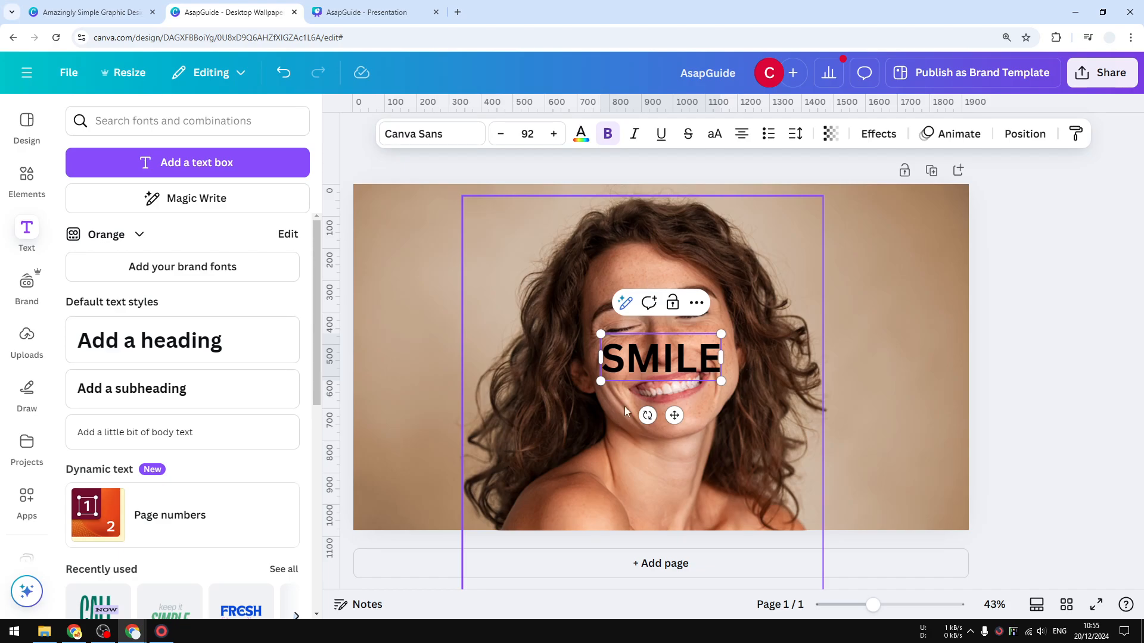
Set the SMILE heading's font to League Spartan and its size to 144
key("ctrl+a")
left_click(435, 134)
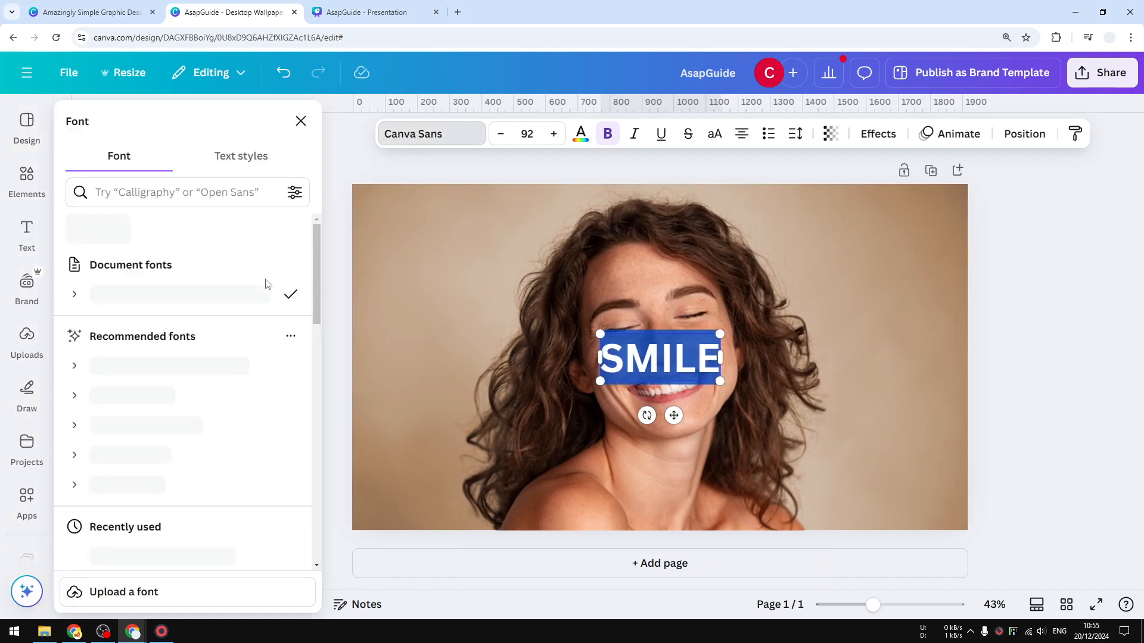
scroll(320, 347, "down", 2)
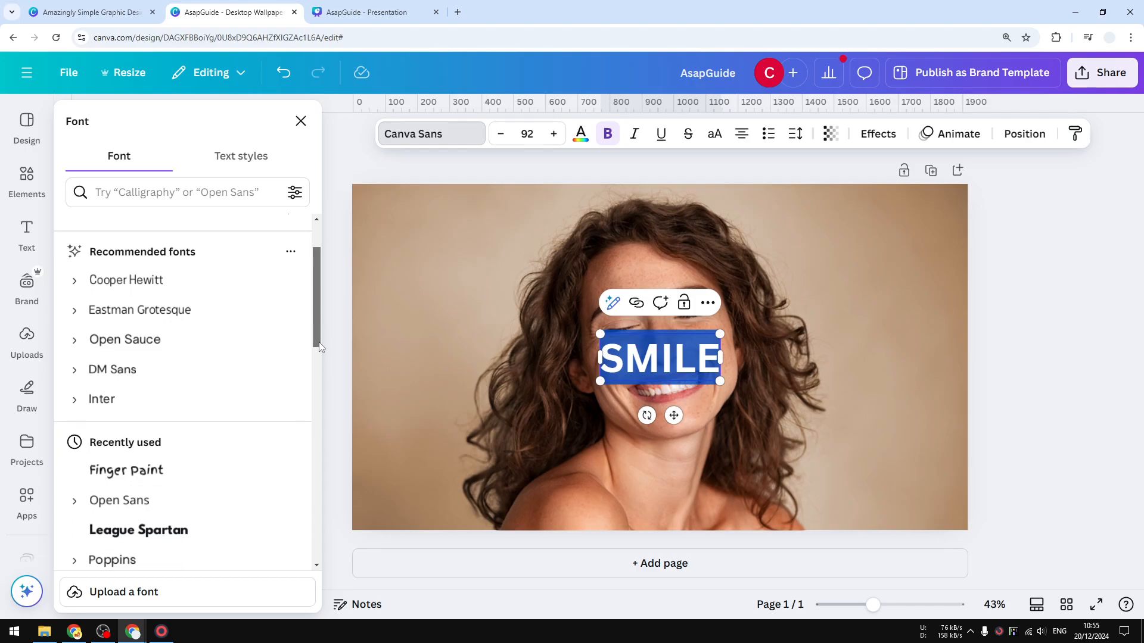
scroll(320, 347, "down", 3)
left_click(164, 429)
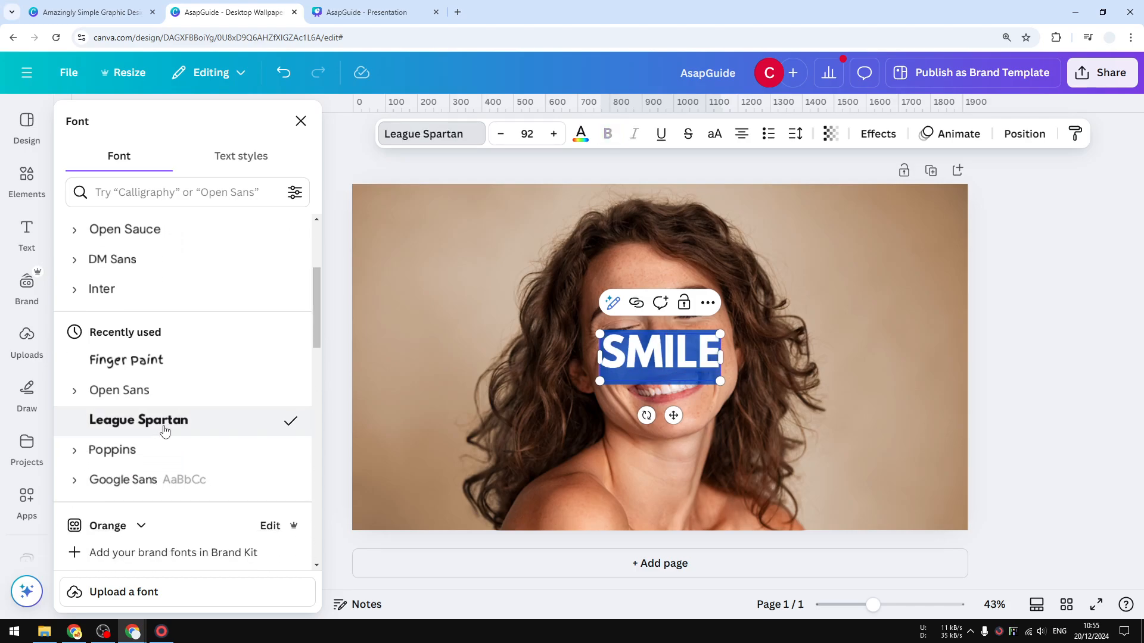
left_click(553, 133)
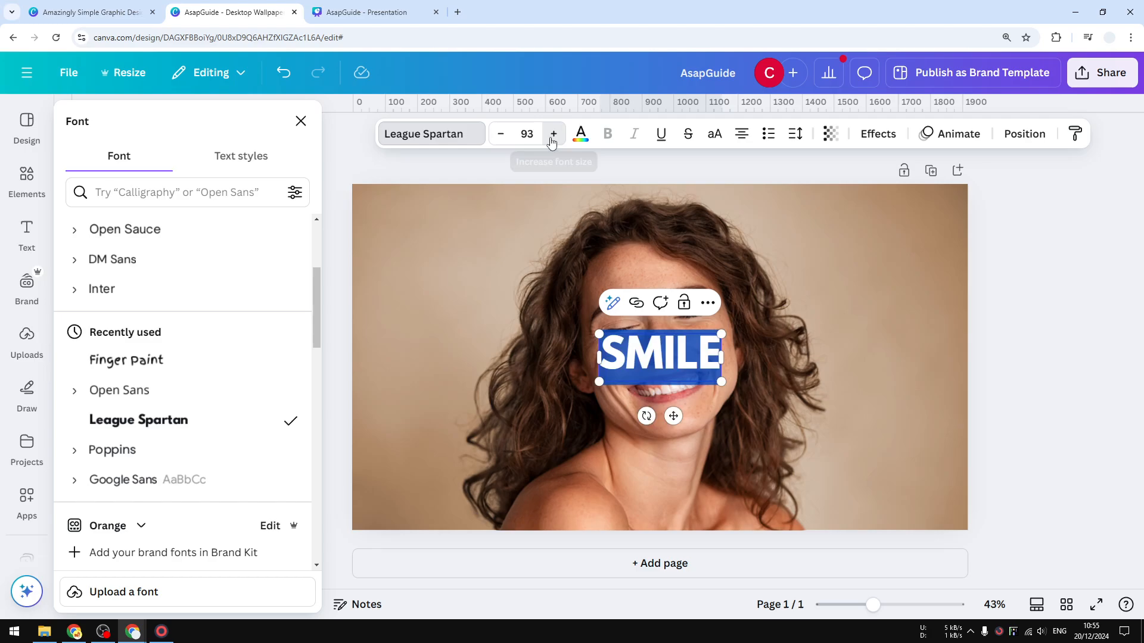
left_click(527, 133)
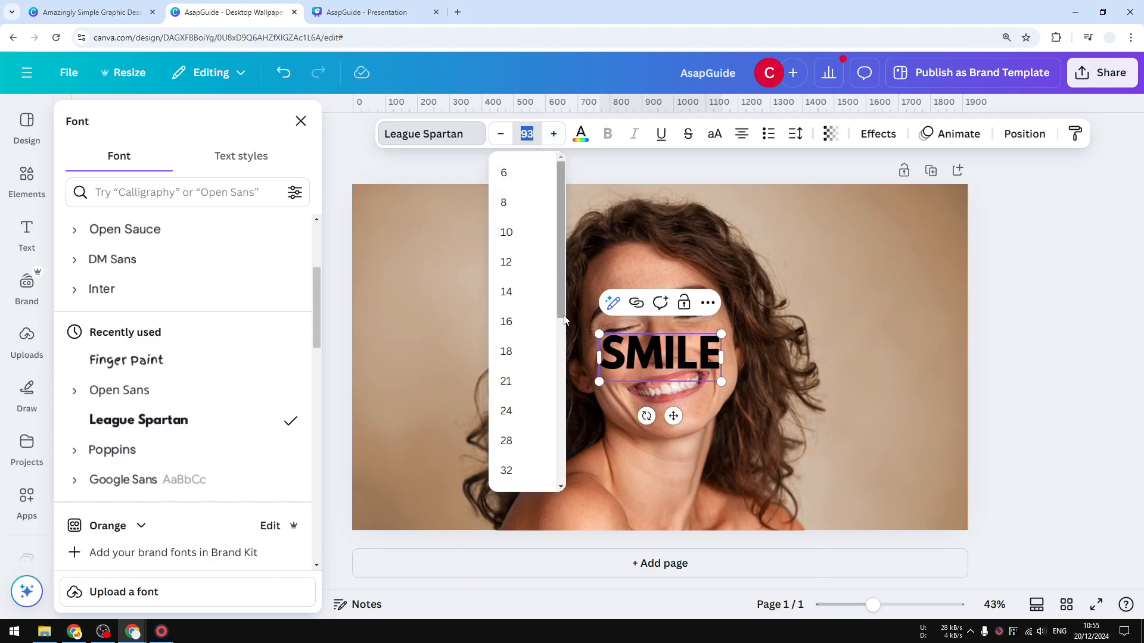
left_click_drag(560, 316, 566, 477)
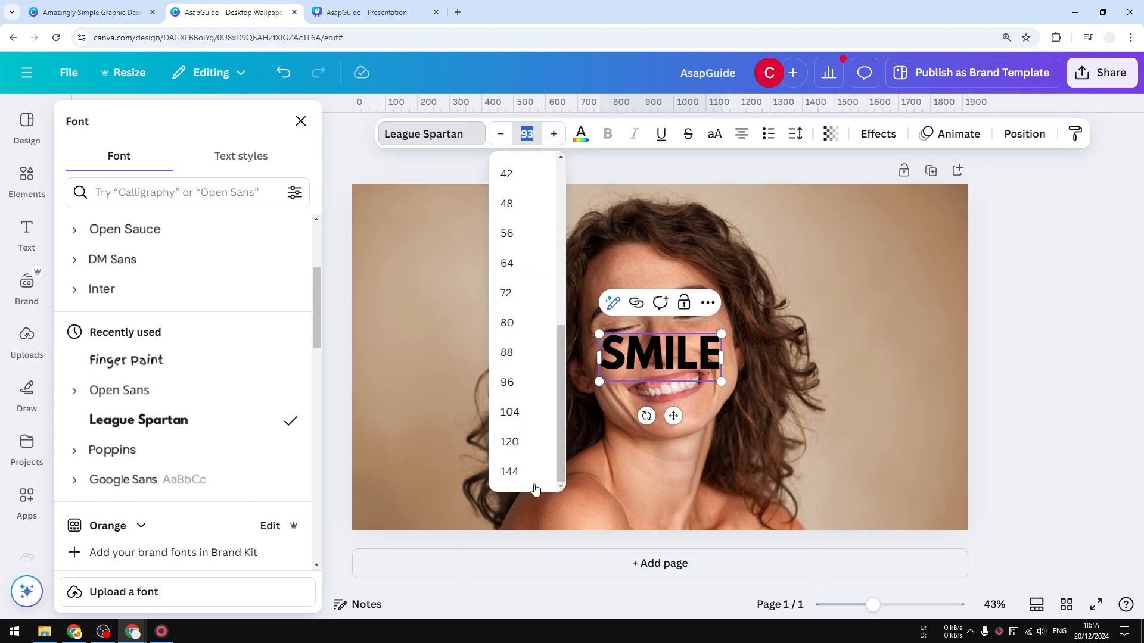
left_click(523, 473)
Scale the SMILE heading up to a font size of about 445 and center it horizontally across the page over the face
left_click_drag(755, 407, 1031, 513)
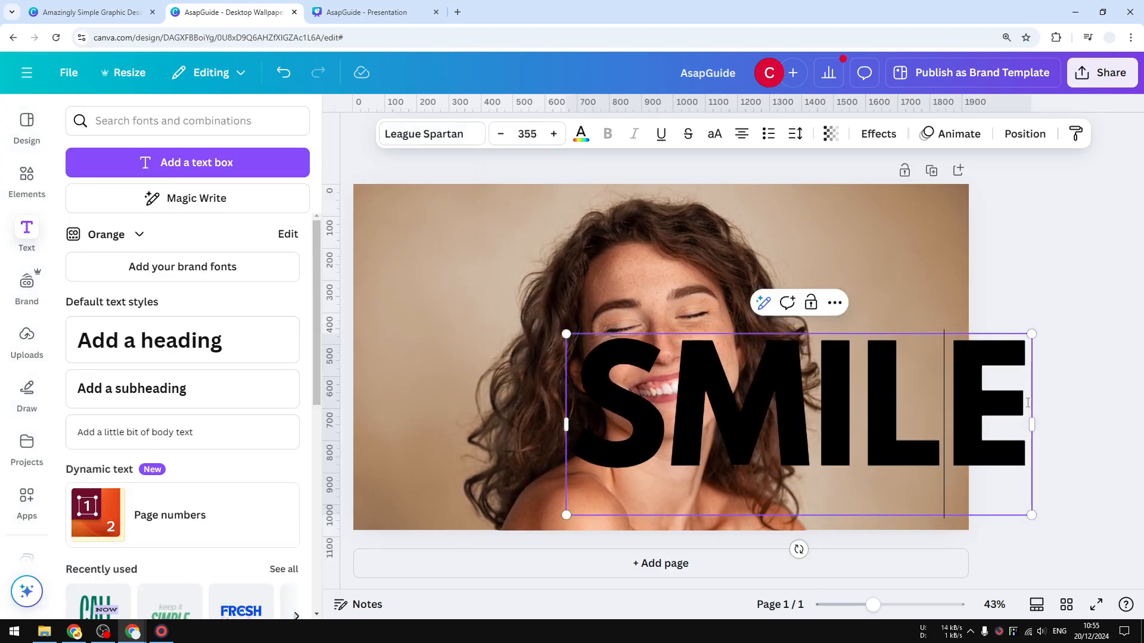
left_click(1003, 403)
left_click_drag(869, 408, 737, 298)
left_click_drag(892, 413, 1104, 499)
left_click(1130, 467)
left_click_drag(928, 372, 868, 364)
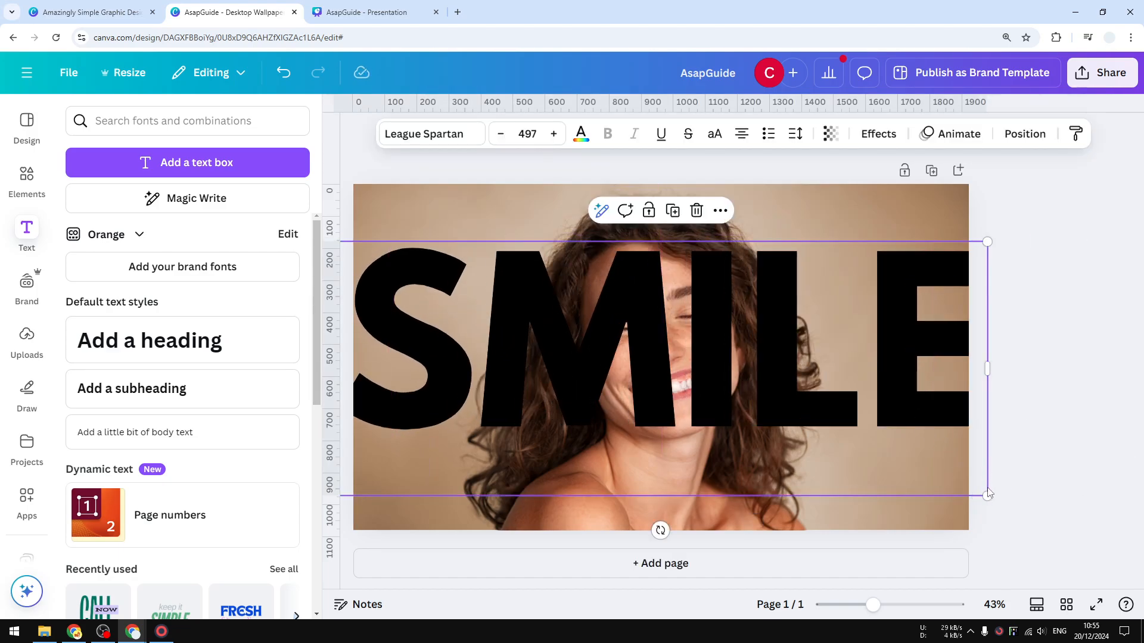
left_click_drag(987, 493, 919, 475)
left_click_drag(840, 383, 872, 404)
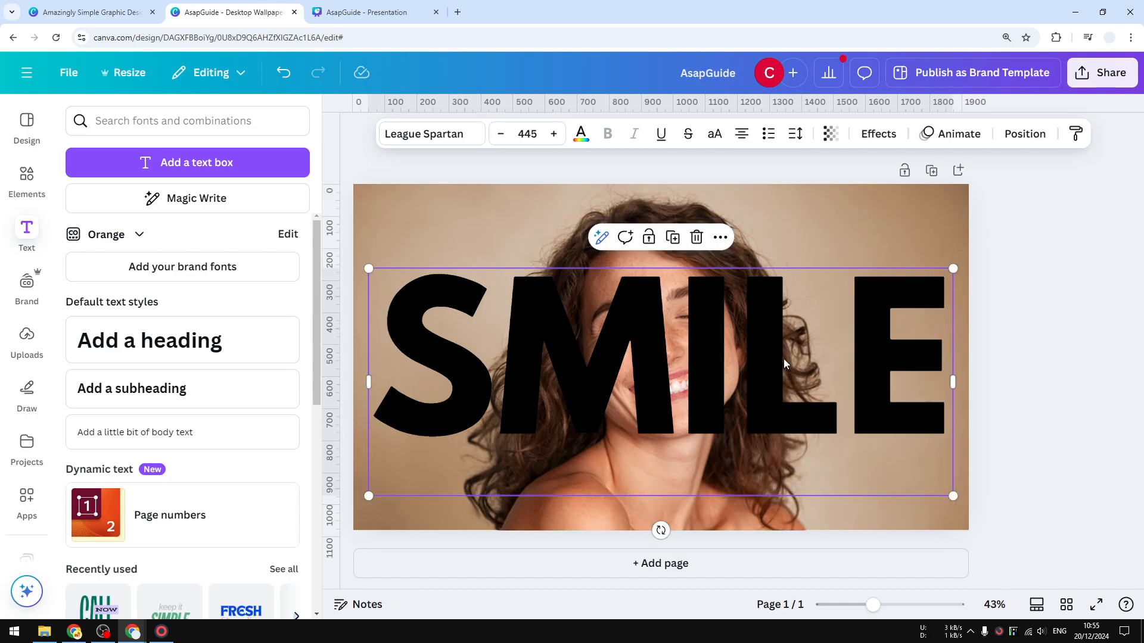
Change the SMILE heading's text color to white #ffffff and deselect it
left_click(581, 134)
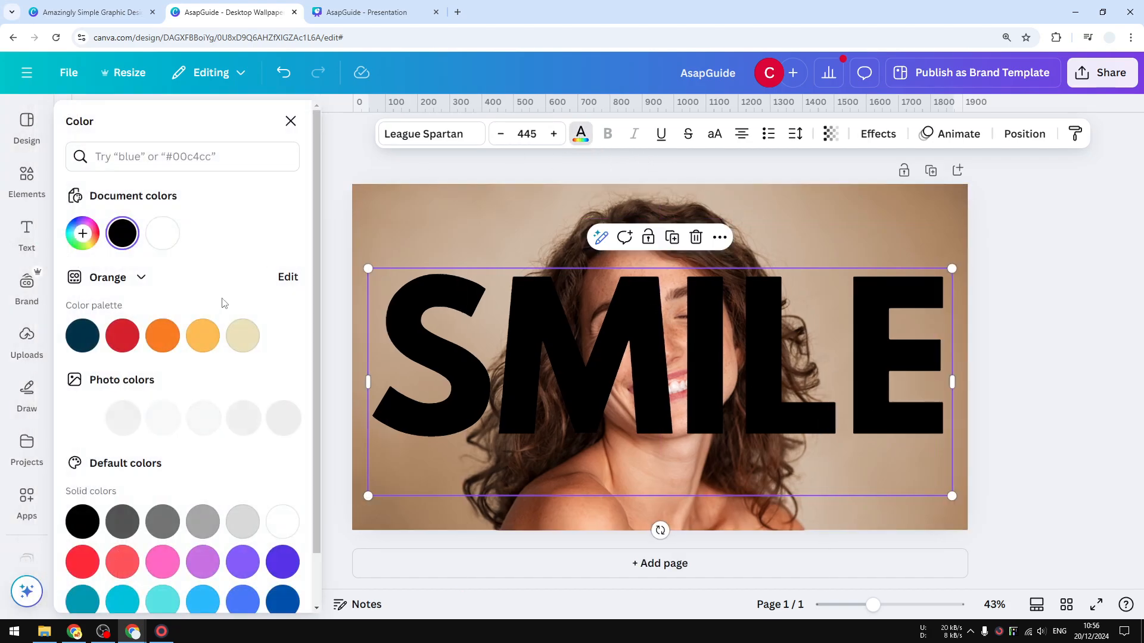
left_click(162, 238)
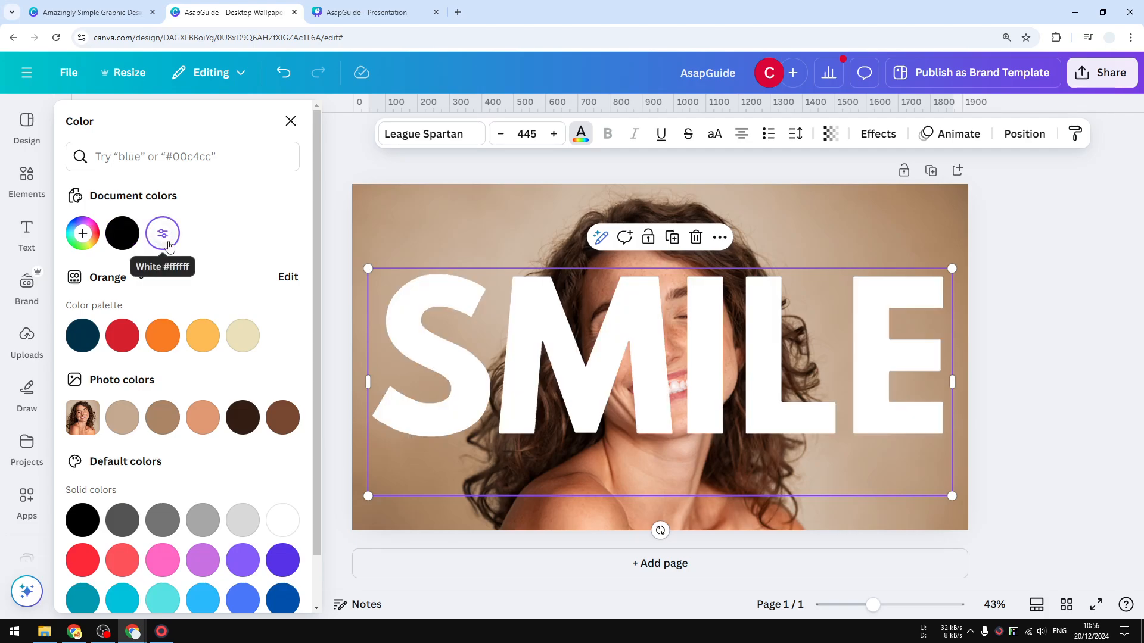
left_click(1045, 394)
left_click(1068, 378)
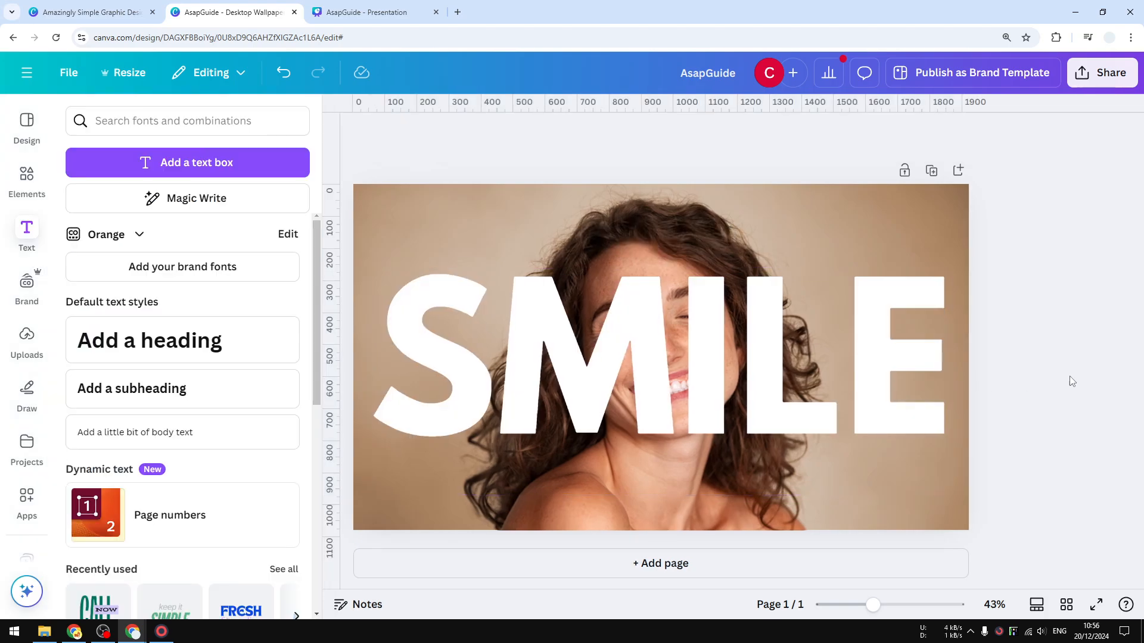
Move the SMILE heading's layer down so it sits between the woman's cutout and the background photo
left_click(892, 389)
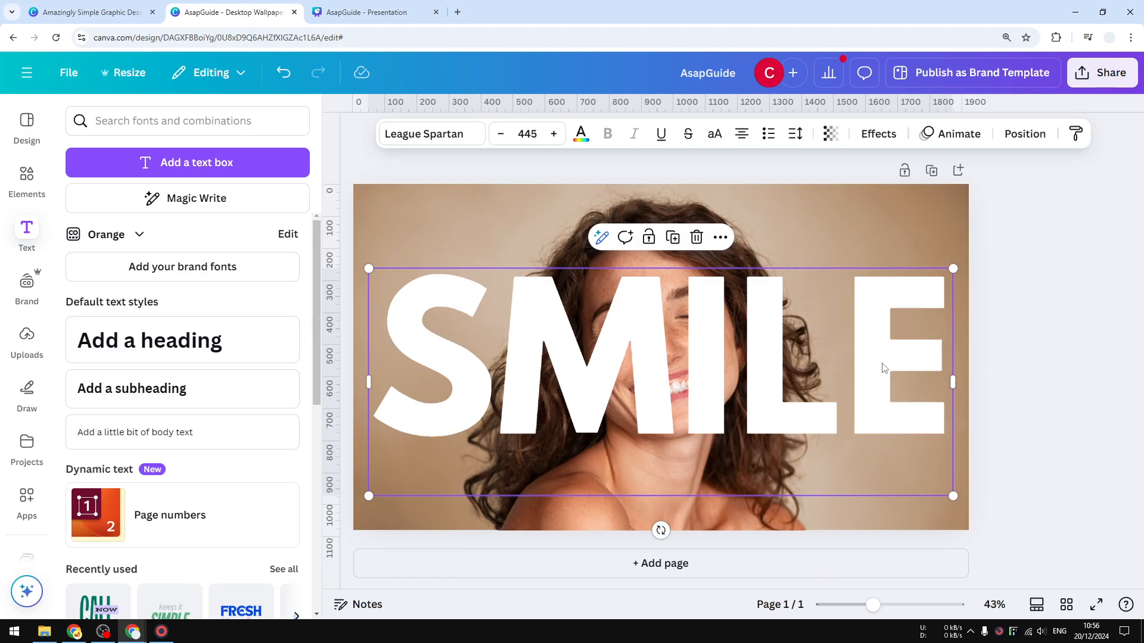
left_click(1025, 134)
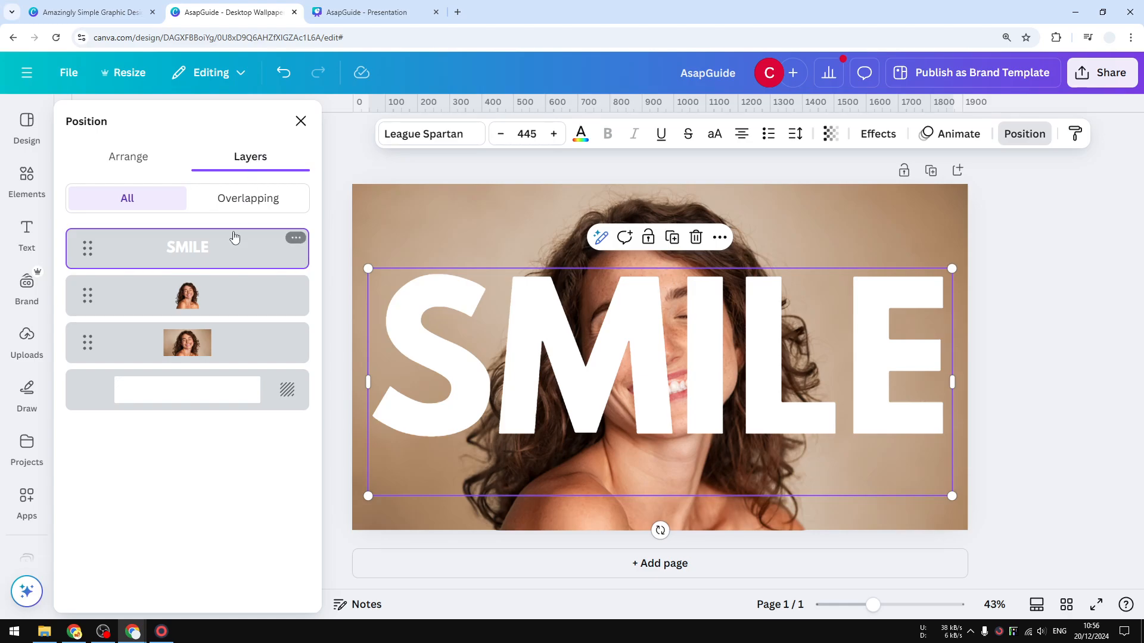
left_click_drag(232, 248, 230, 305)
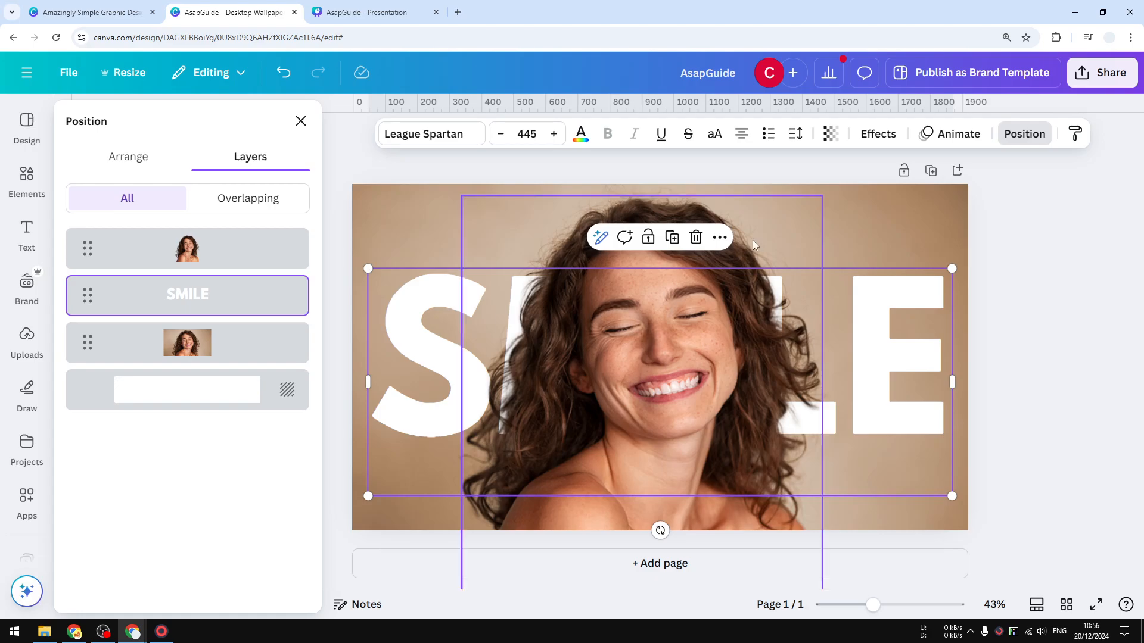
Duplicate the SMILE heading and align the copy exactly over the original, in front of the woman's cutout
right_click(888, 299)
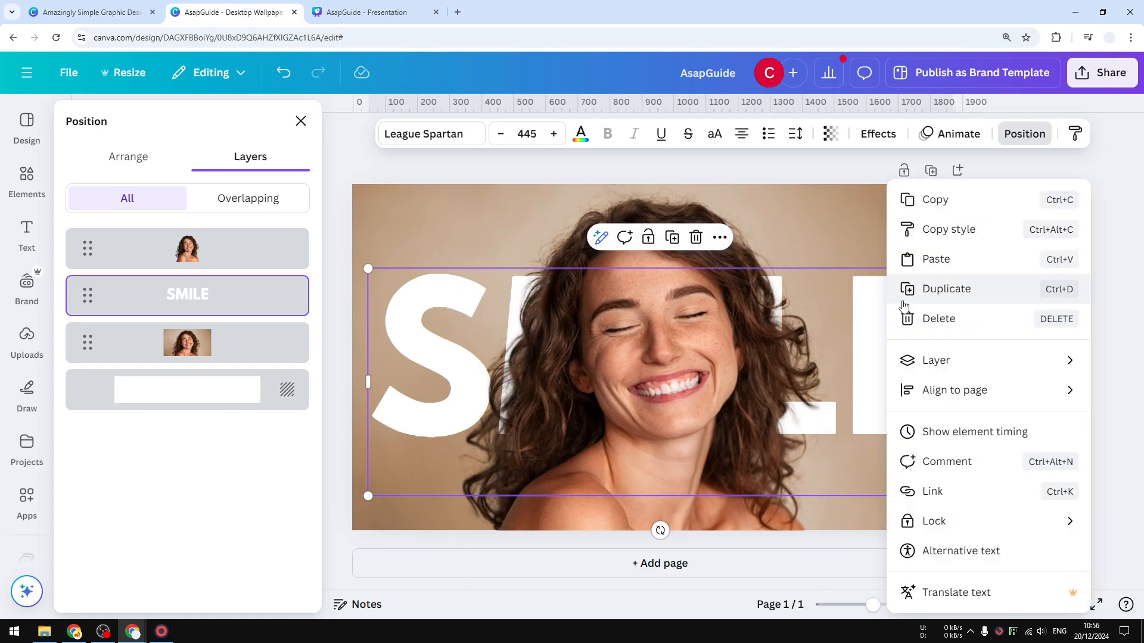
left_click(954, 299)
mouse_move(876, 356)
left_mouse_down()
mouse_move(881, 347)
mouse_move(872, 352)
left_mouse_up()
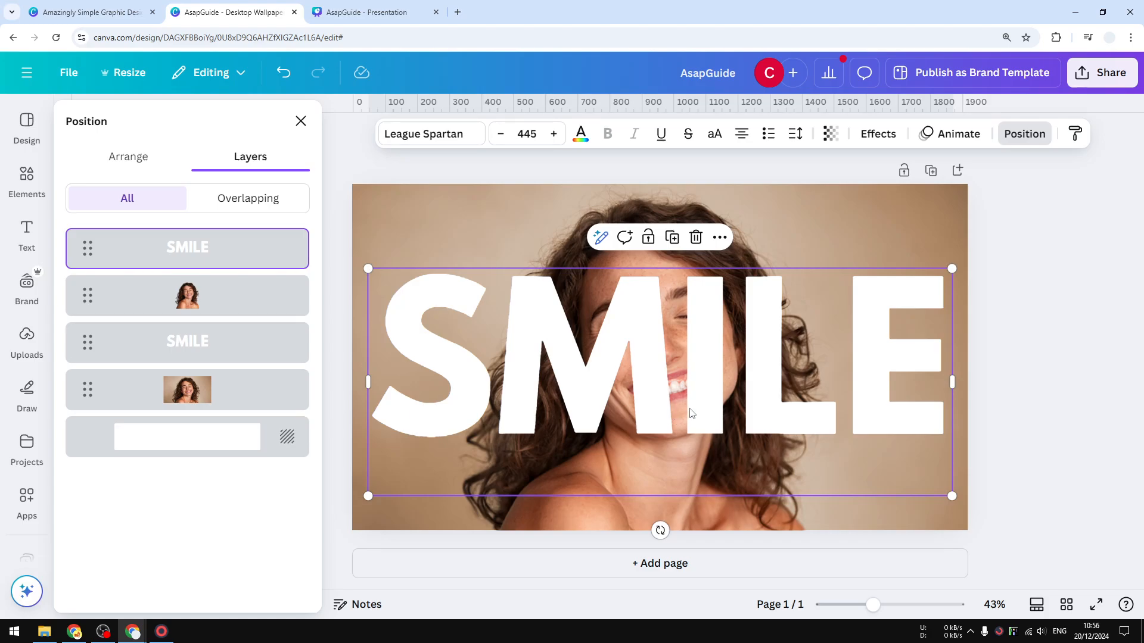
Apply the Hollow effect to the front SMILE copy with a thickness of 10
left_click(884, 135)
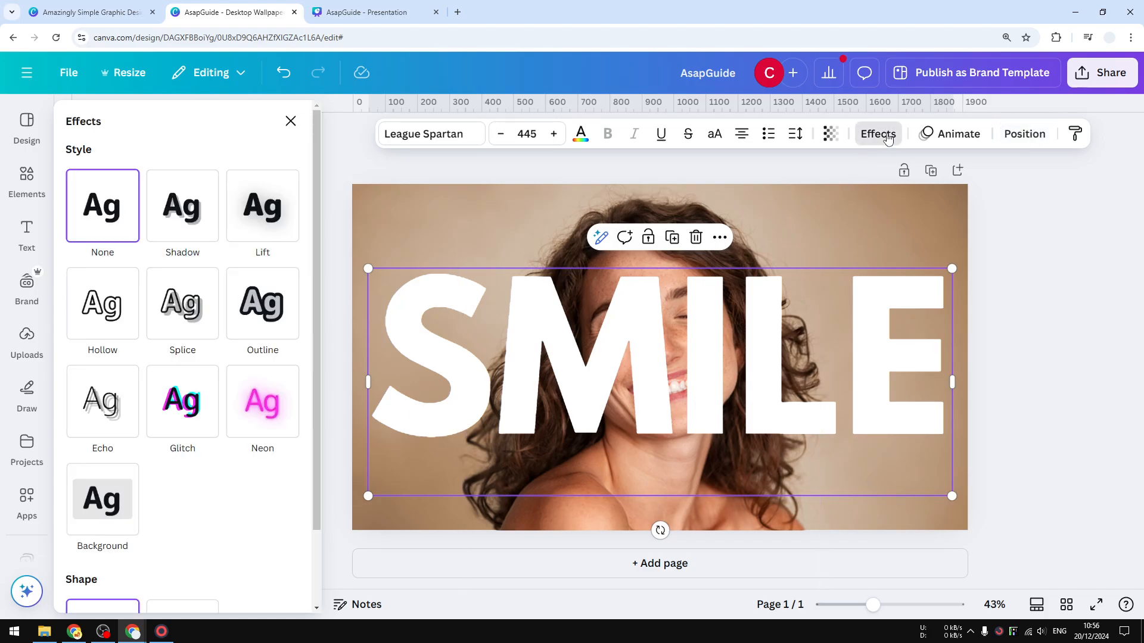
left_click(104, 323)
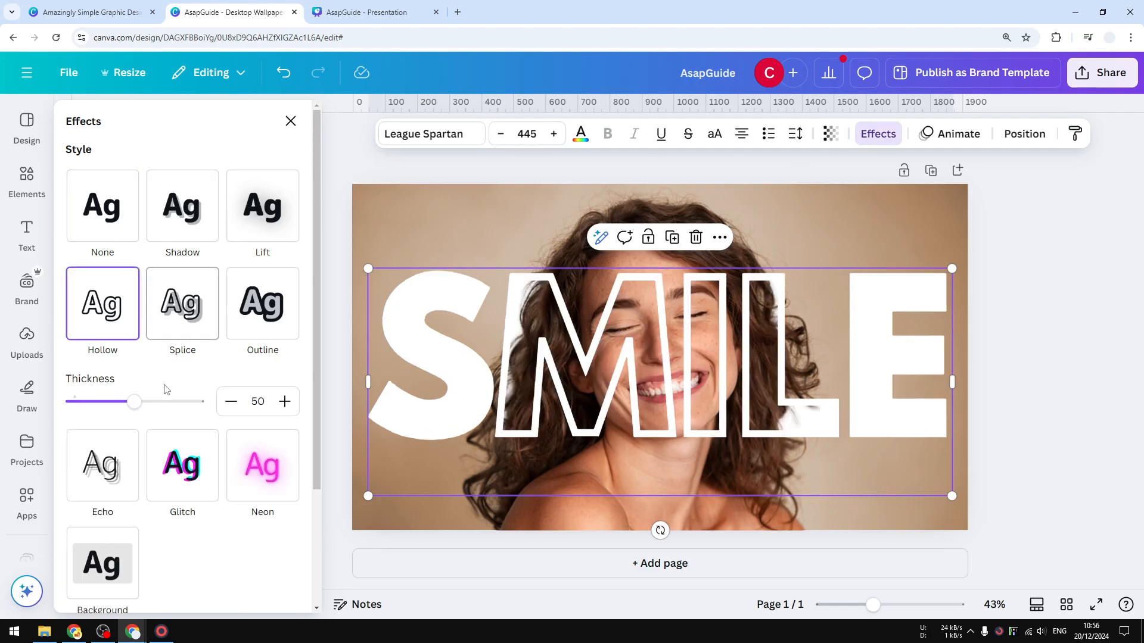
left_click_drag(134, 401, 85, 402)
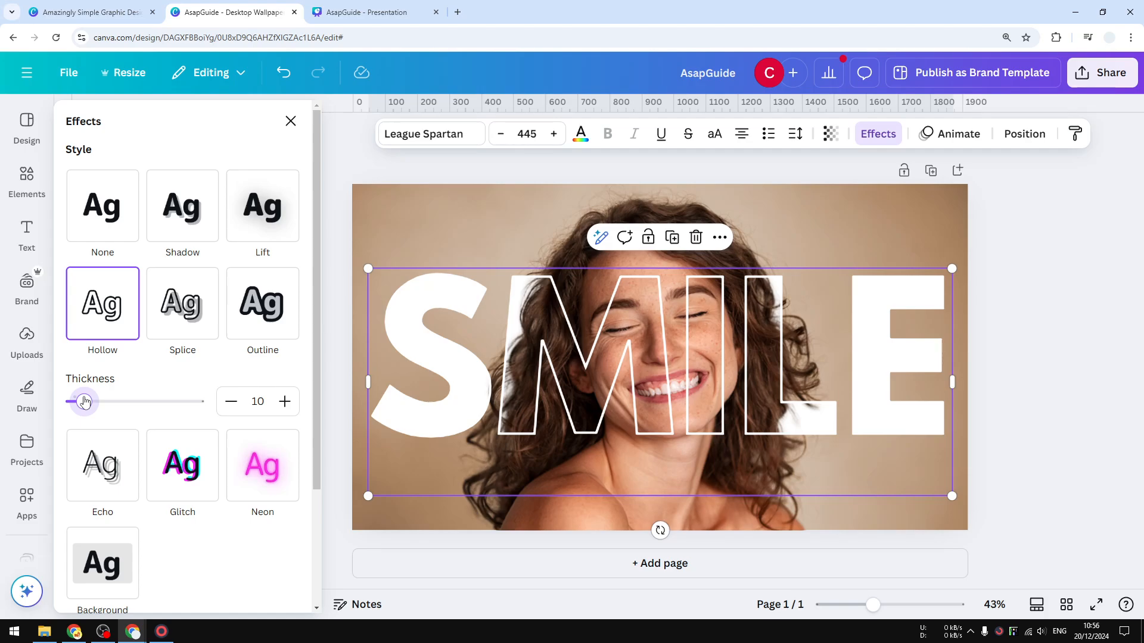
left_click(291, 121)
left_click(920, 219)
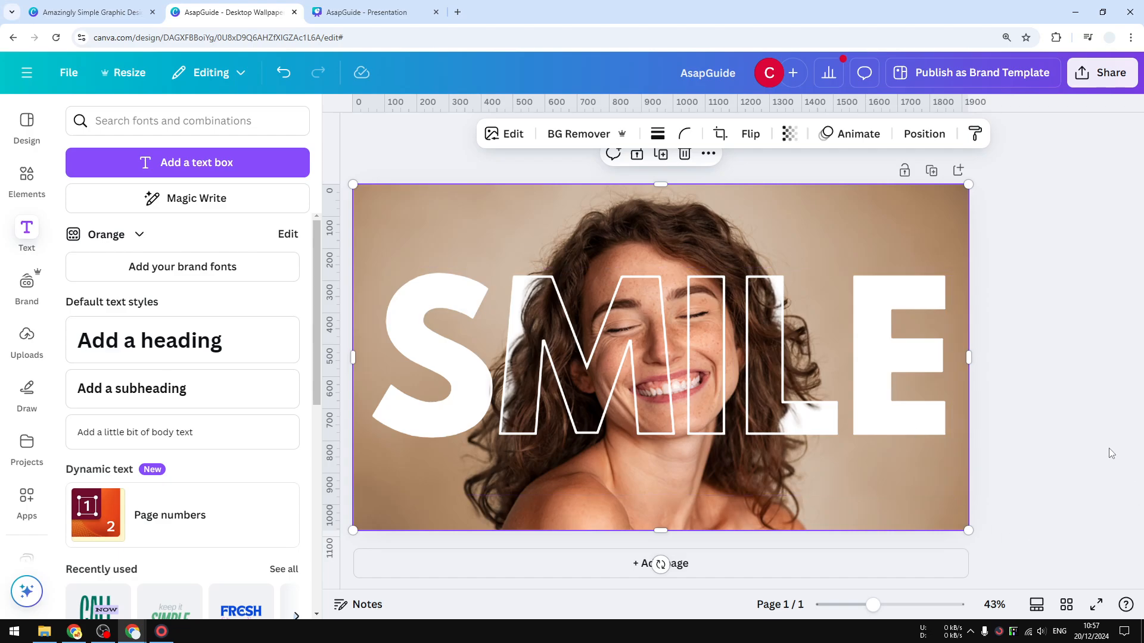
Reduce the Hollow effect thickness of the front SMILE copy to 5
left_click(909, 354)
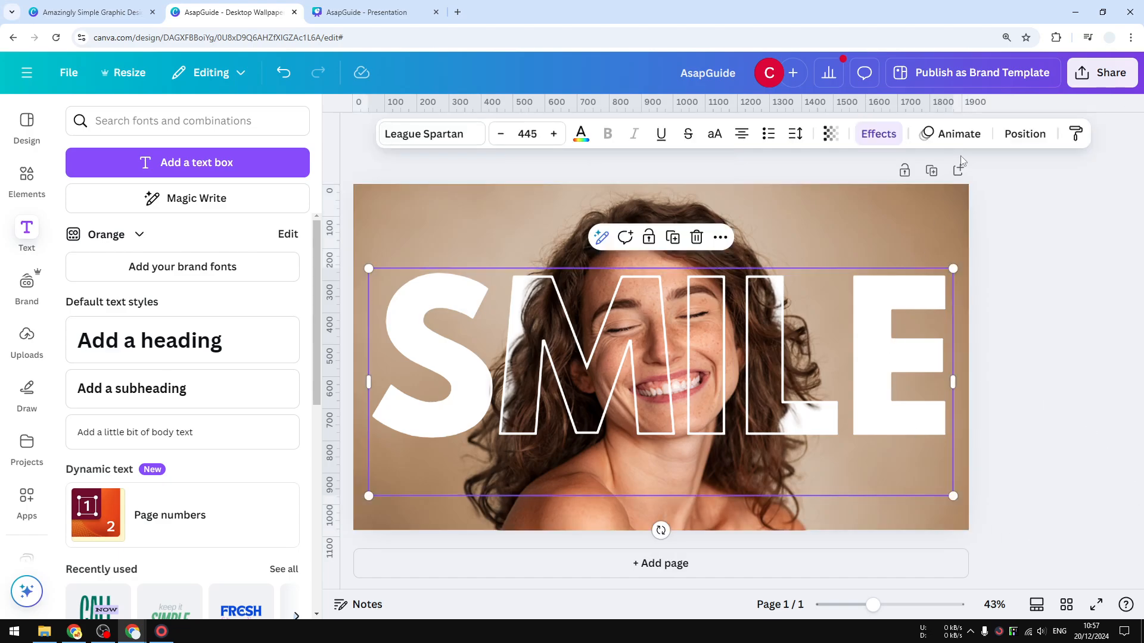
left_click(880, 134)
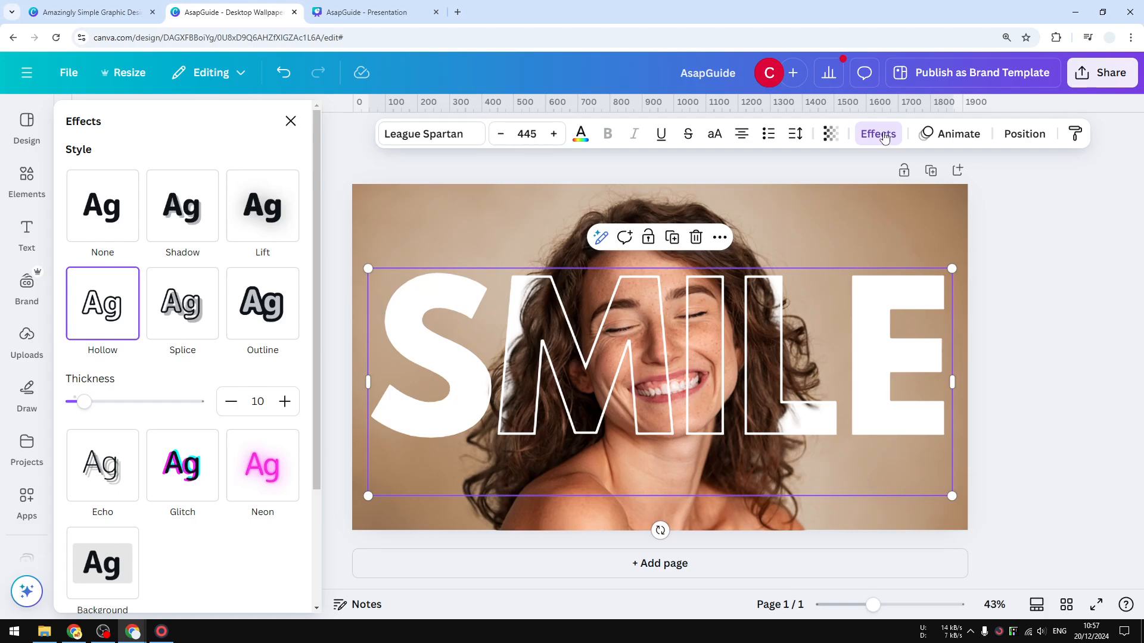
left_click_drag(82, 407, 79, 406)
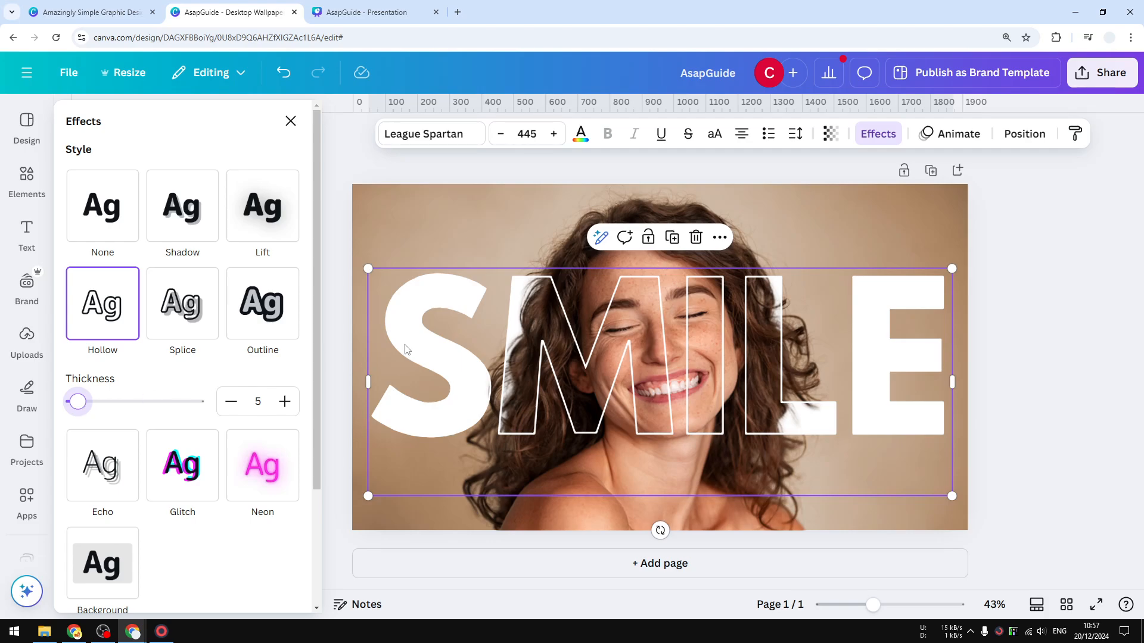
left_click(936, 213)
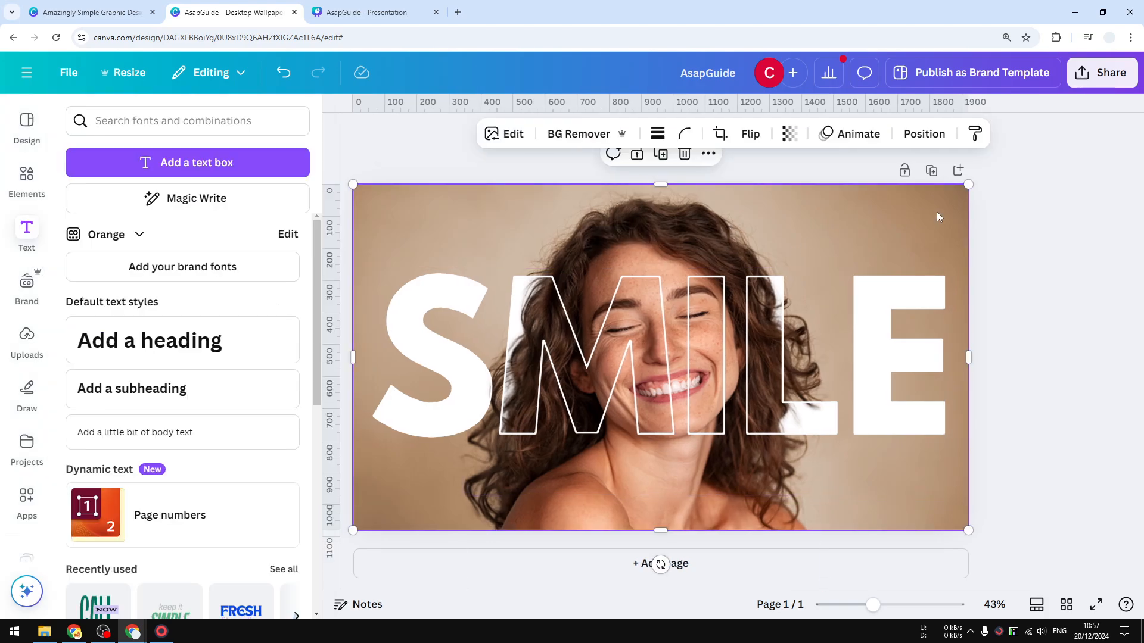